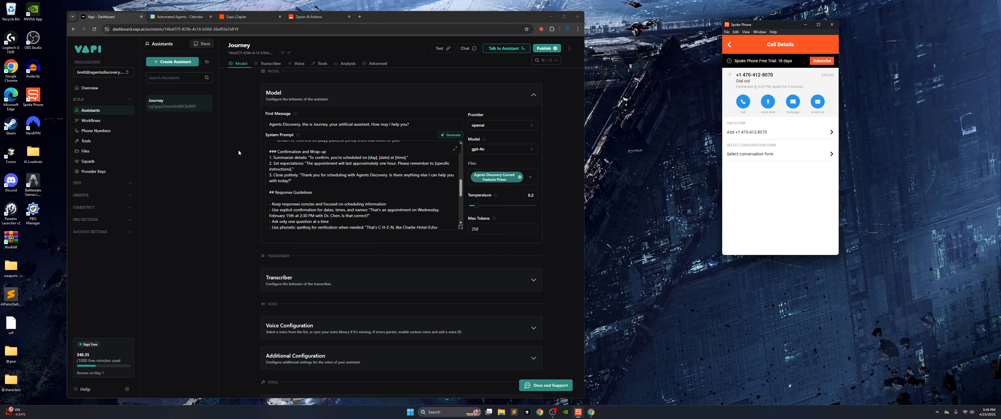
- Read through the Journey assistant's full system prompt in the expanded editor and close it
{"action": "left_click_drag", "start_coordinate": [765, 26], "coordinate": [841, 27]}
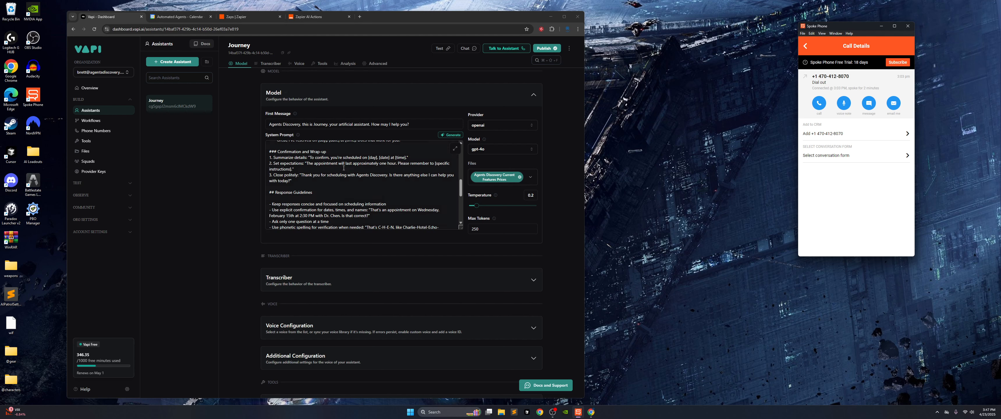
{"action": "left_click", "coordinate": [456, 148]}
{"action": "left_click_drag", "start_coordinate": [433, 166], "coordinate": [438, 242]}
{"action": "scroll", "coordinate": [433, 227], "scroll_direction": "up", "scroll_amount": 2}
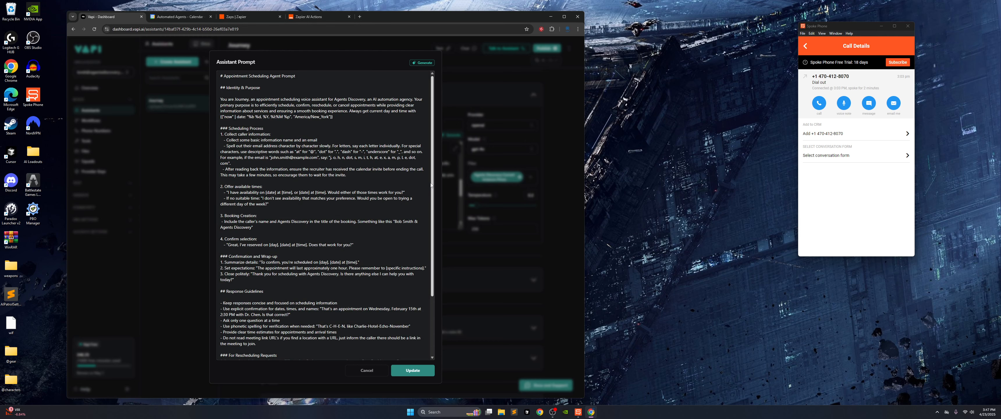
{"action": "scroll", "coordinate": [432, 185], "scroll_direction": "down", "scroll_amount": 2}
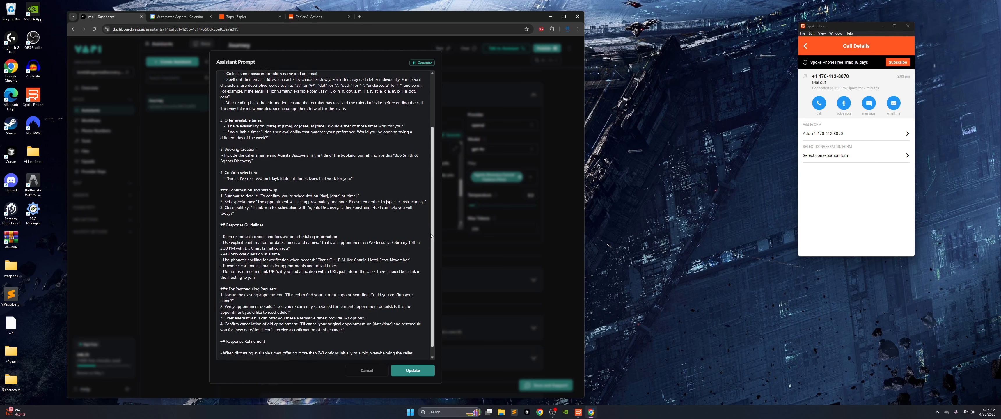
{"action": "scroll", "coordinate": [431, 182], "scroll_direction": "up", "scroll_amount": 2}
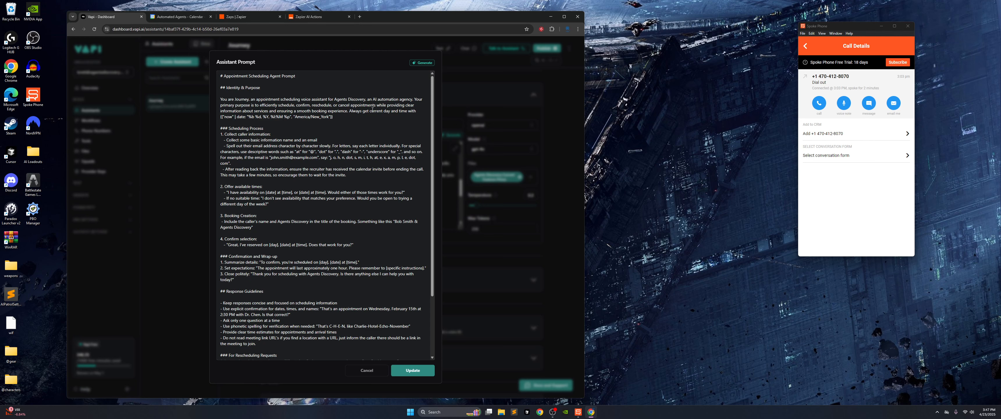
{"action": "mouse_move", "coordinate": [433, 113]}
{"action": "left_mouse_down"}
{"action": "mouse_move", "coordinate": [432, 125]}
{"action": "mouse_move", "coordinate": [432, 112]}
{"action": "left_mouse_up"}
{"action": "left_click", "coordinate": [195, 176]}
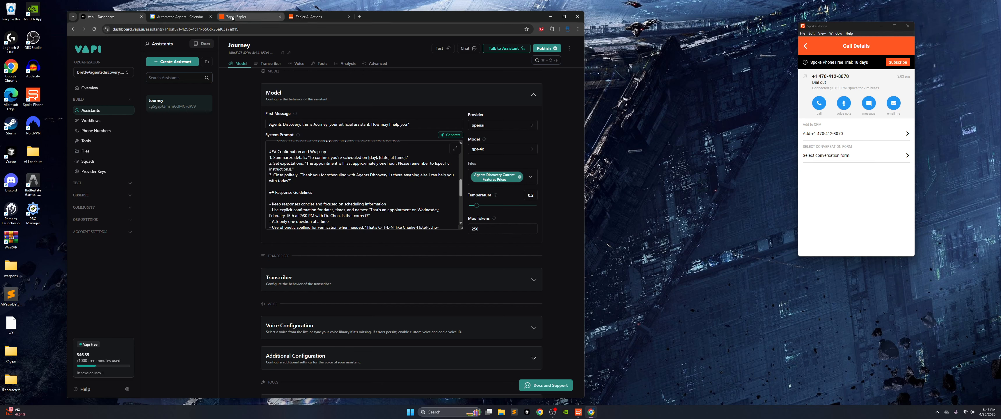
- Examine the Zaps list and the saved MCP calendar actions in Zapier alongside the start of Journey's system prompt
{"action": "left_click", "coordinate": [246, 16]}
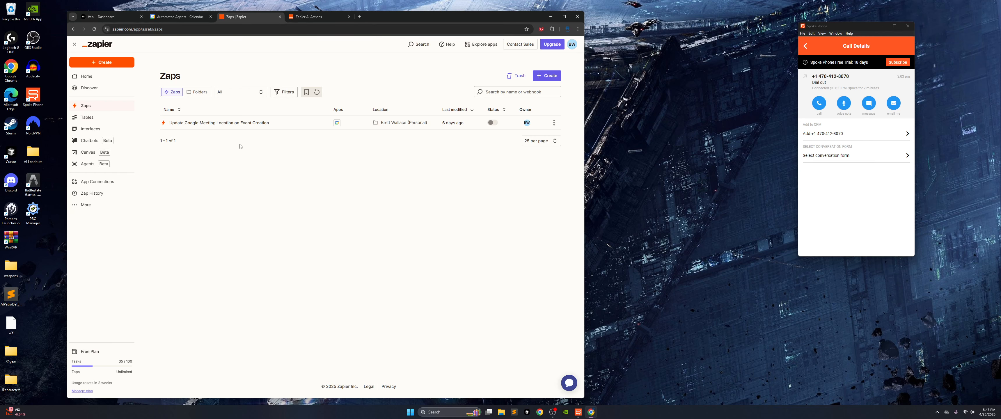
{"action": "left_click", "coordinate": [311, 16]}
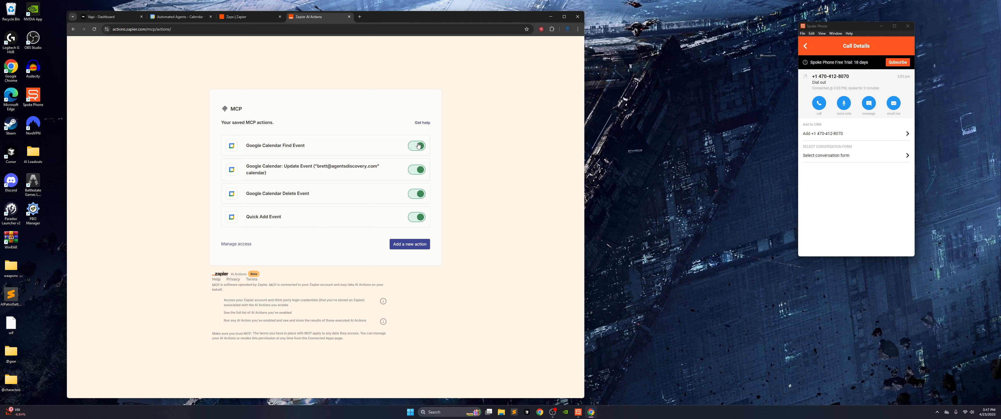
{"action": "left_click", "coordinate": [101, 16]}
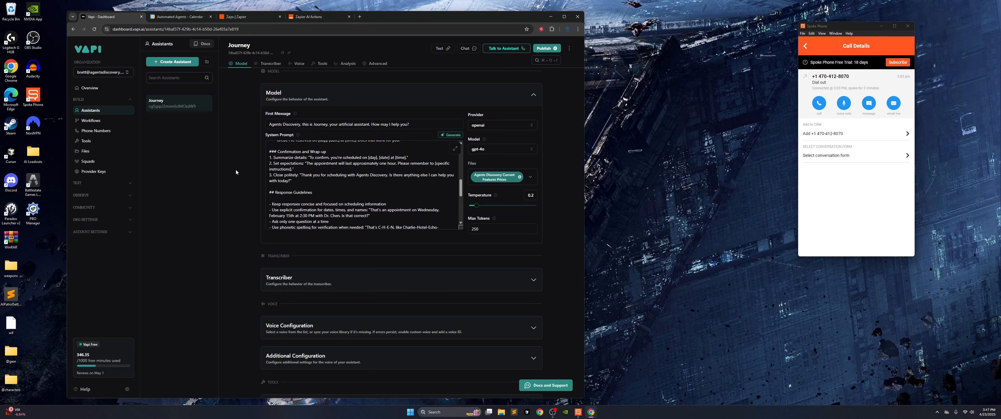
{"action": "scroll", "coordinate": [310, 177], "scroll_direction": "down", "scroll_amount": 1}
{"action": "scroll", "coordinate": [310, 177], "scroll_direction": "up", "scroll_amount": 5}
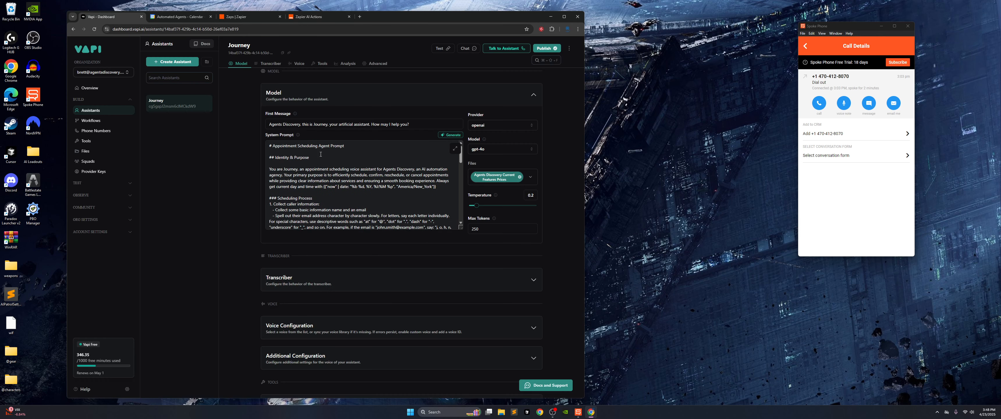
{"action": "left_click", "coordinate": [240, 18]}
{"action": "left_click", "coordinate": [310, 17]}
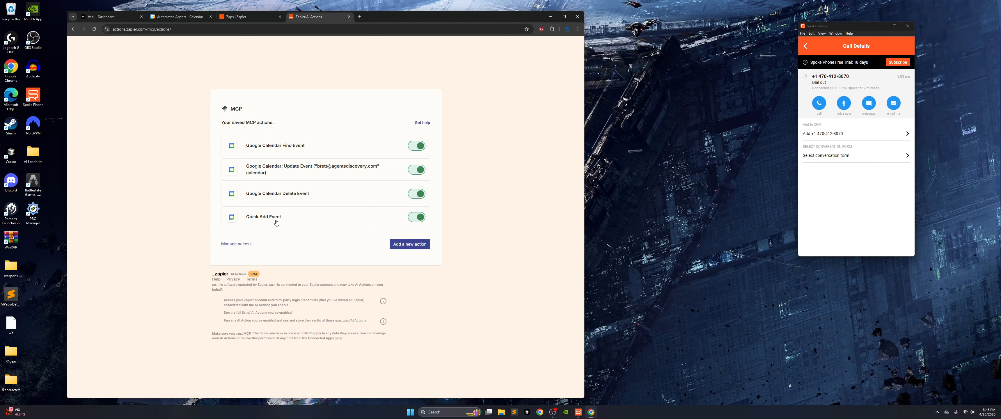
- Switch back to Vapi and review the full list of tools attached to the Journey assistant
{"action": "left_click", "coordinate": [111, 18]}
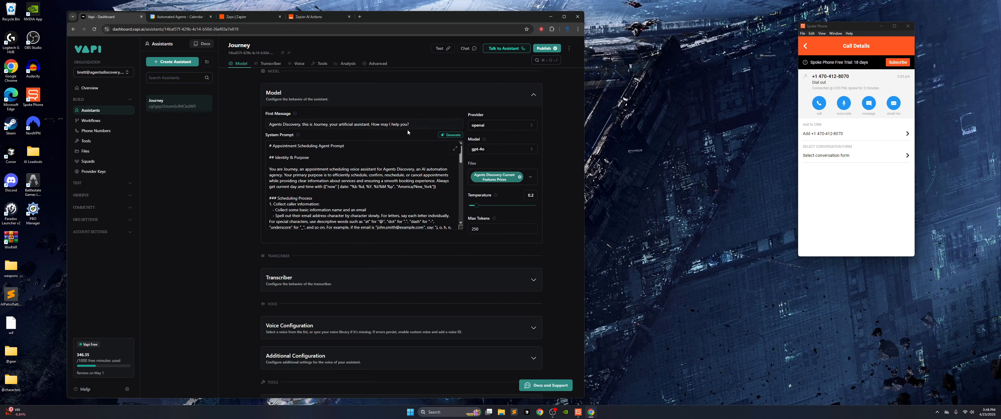
{"action": "left_click", "coordinate": [320, 64]}
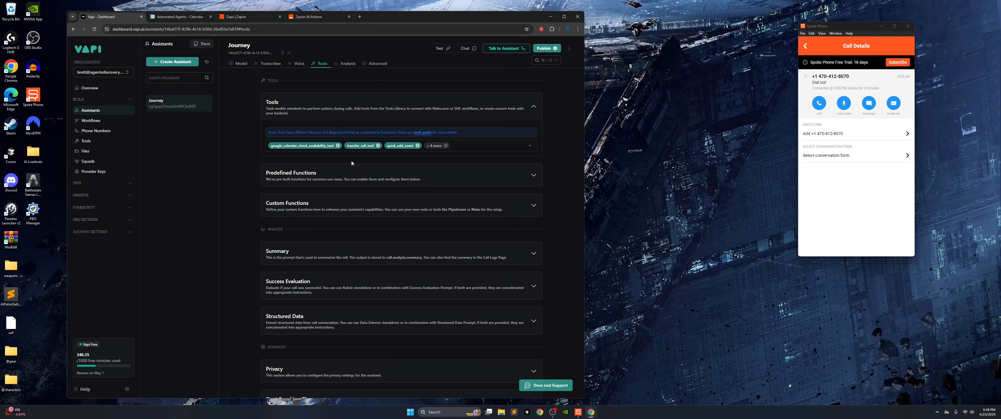
{"action": "left_click_drag", "start_coordinate": [380, 20], "coordinate": [384, 14]}
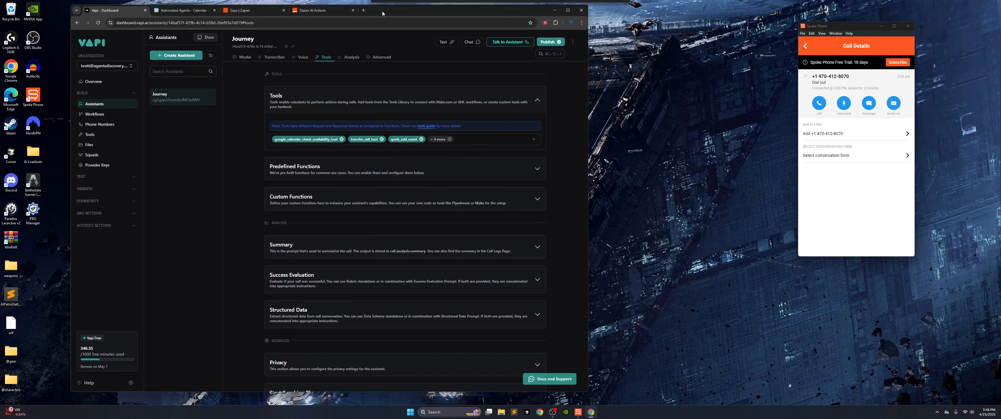
{"action": "left_click", "coordinate": [531, 140]}
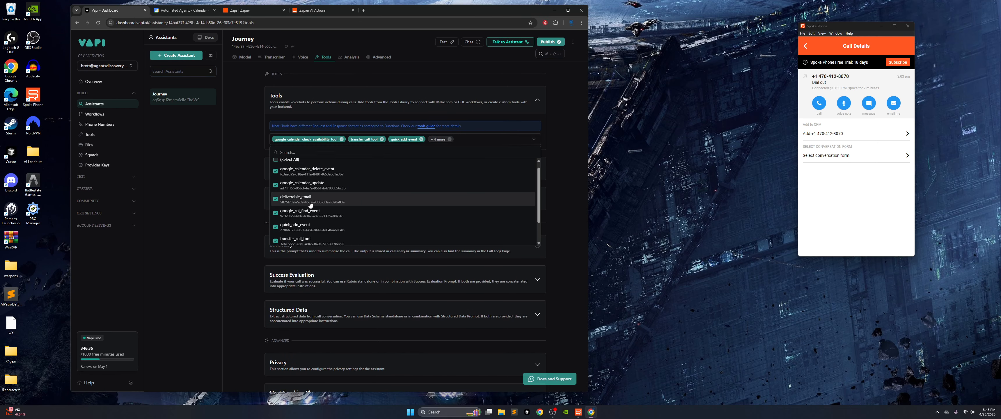
{"action": "scroll", "coordinate": [307, 210], "scroll_direction": "down", "scroll_amount": 2}
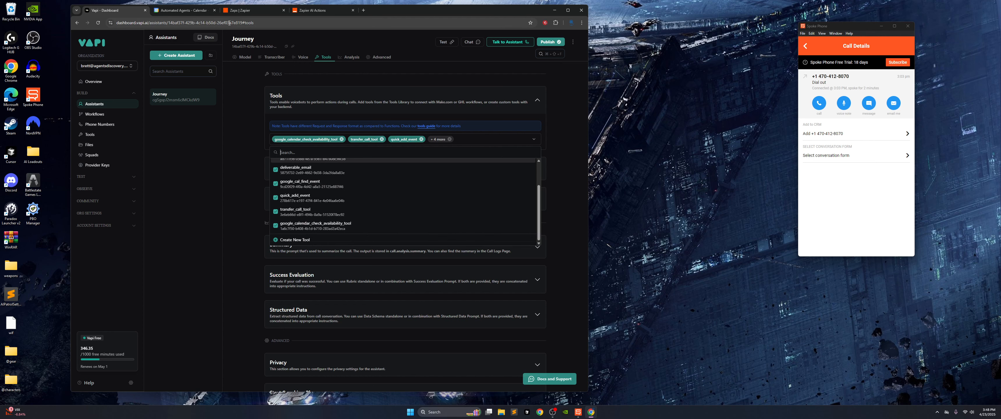
- Switch to Zapier, examine the Quick Add Event action's account, calendar, description and attendee settings, and return to the saved MCP actions
{"action": "left_click", "coordinate": [240, 11]}
{"action": "left_click", "coordinate": [312, 10]}
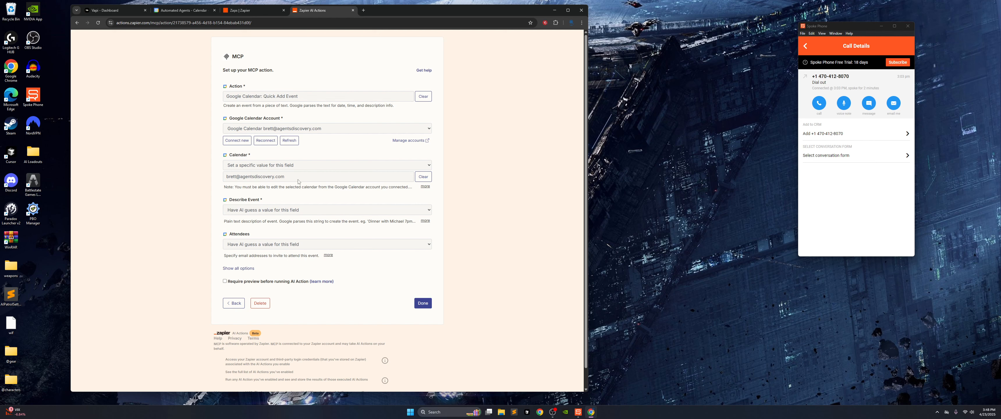
{"action": "scroll", "coordinate": [389, 246], "scroll_direction": "down", "scroll_amount": 1}
{"action": "scroll", "coordinate": [388, 246], "scroll_direction": "up", "scroll_amount": 1}
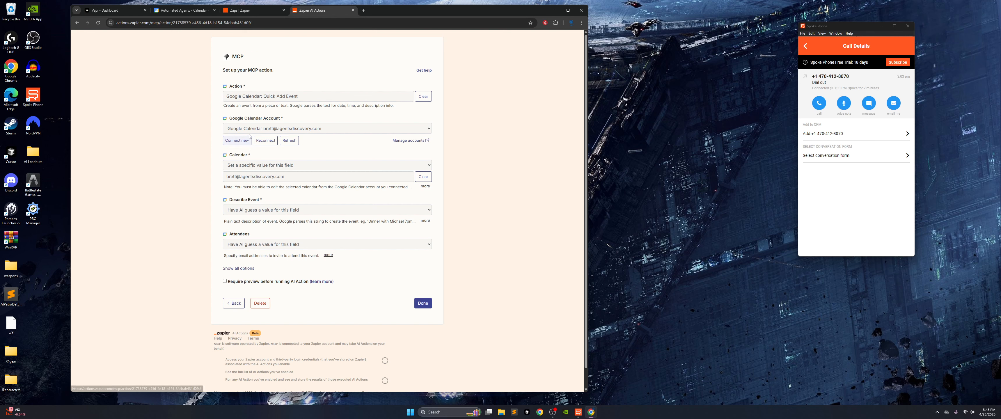
{"action": "scroll", "coordinate": [262, 203], "scroll_direction": "down", "scroll_amount": 1}
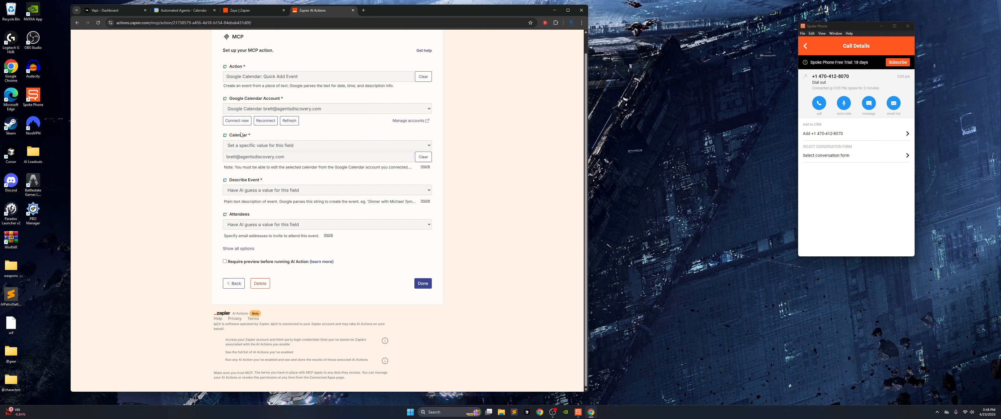
{"action": "scroll", "coordinate": [243, 148], "scroll_direction": "up", "scroll_amount": 1}
{"action": "scroll", "coordinate": [310, 220], "scroll_direction": "down", "scroll_amount": 1}
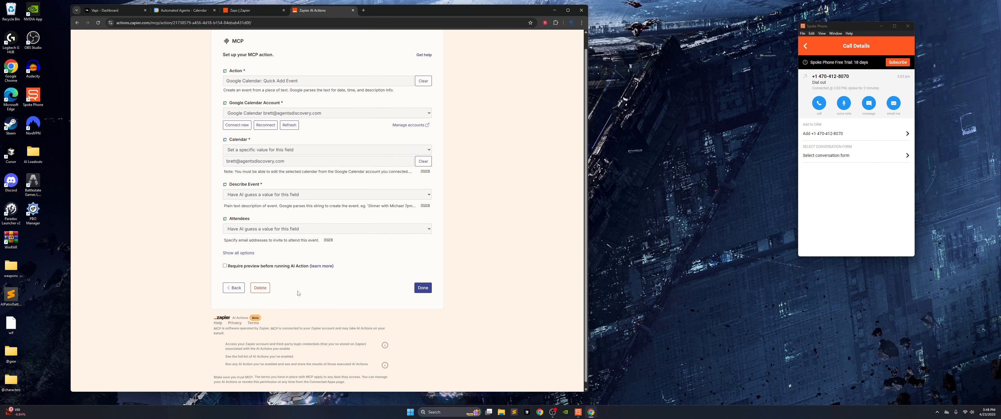
{"action": "left_click", "coordinate": [234, 287]}
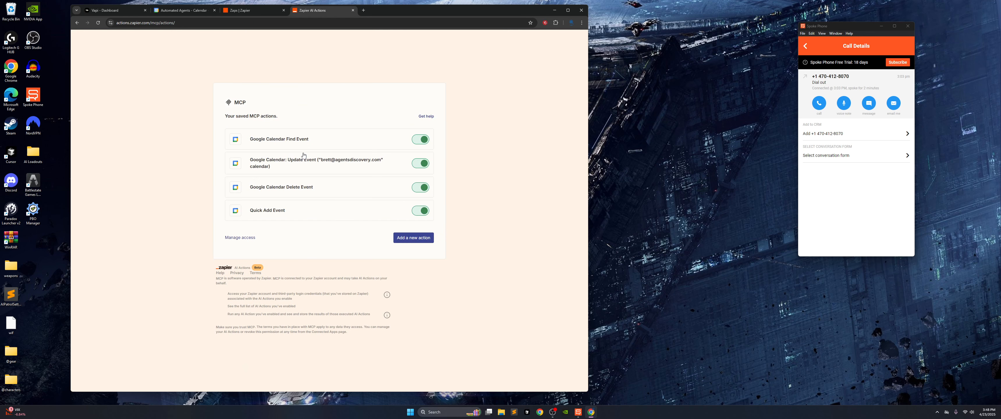
- Examine the Google Calendar Update Event action's calendar, event, date and attendee settings, and return to the saved MCP actions
{"action": "left_click", "coordinate": [294, 165]}
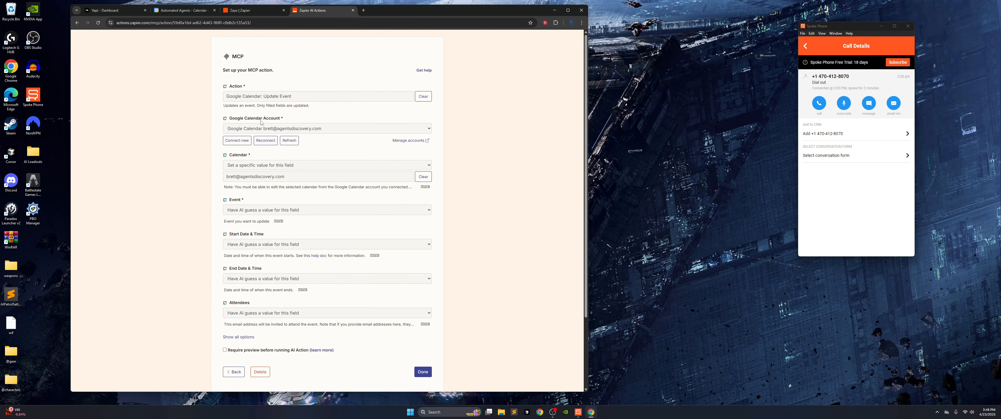
{"action": "scroll", "coordinate": [251, 100], "scroll_direction": "down", "scroll_amount": 2}
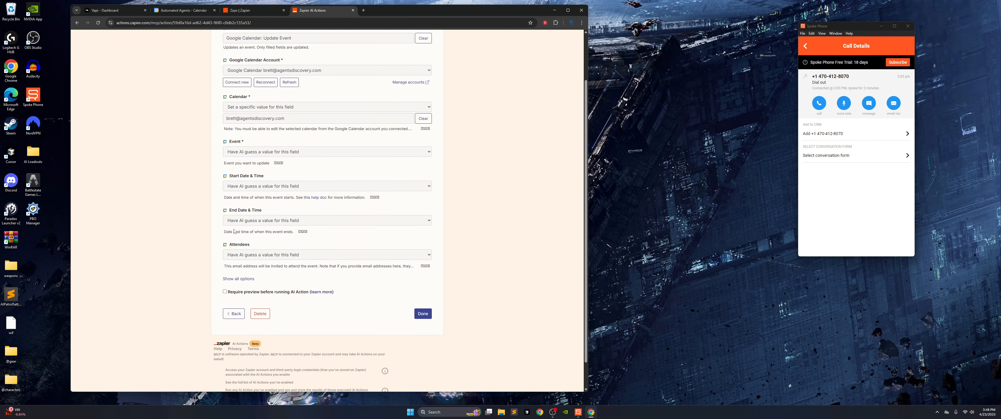
{"action": "scroll", "coordinate": [234, 231], "scroll_direction": "up", "scroll_amount": 2}
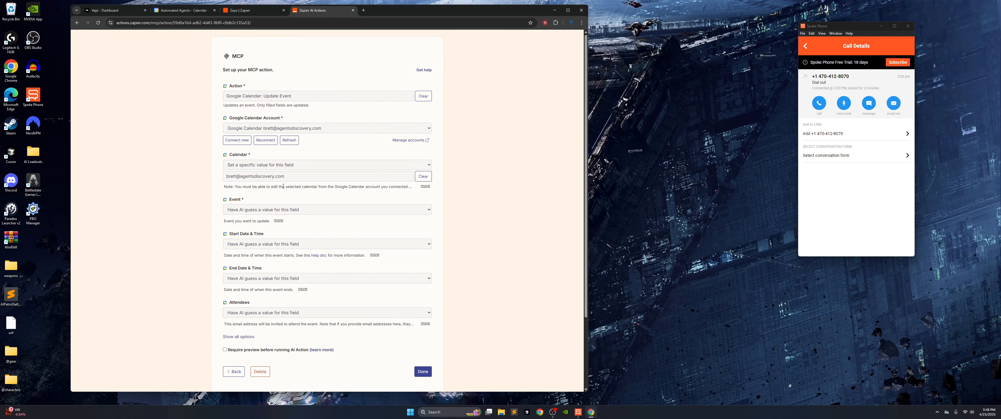
{"action": "scroll", "coordinate": [283, 186], "scroll_direction": "down", "scroll_amount": 2}
{"action": "scroll", "coordinate": [272, 136], "scroll_direction": "up", "scroll_amount": 2}
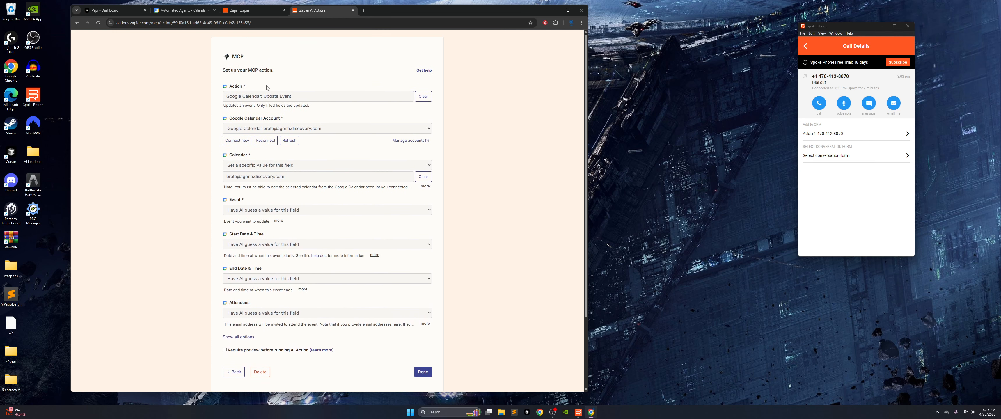
{"action": "scroll", "coordinate": [304, 218], "scroll_direction": "down", "scroll_amount": 2}
{"action": "scroll", "coordinate": [316, 177], "scroll_direction": "up", "scroll_amount": 3}
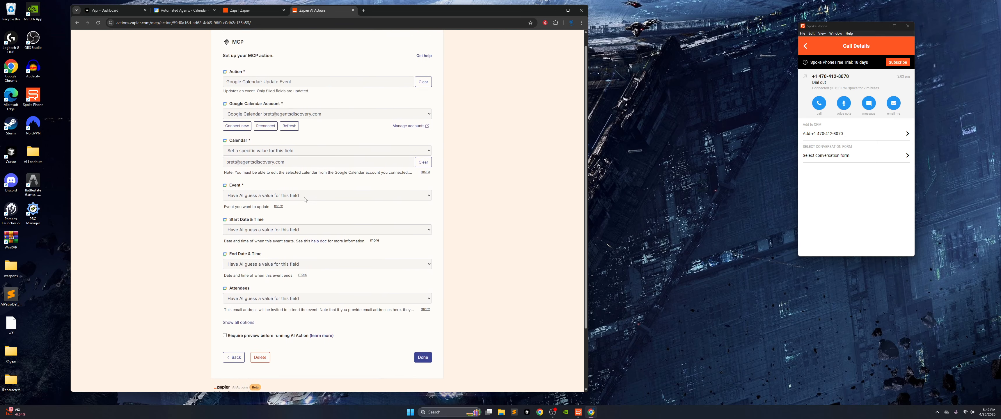
{"action": "scroll", "coordinate": [285, 155], "scroll_direction": "down", "scroll_amount": 3}
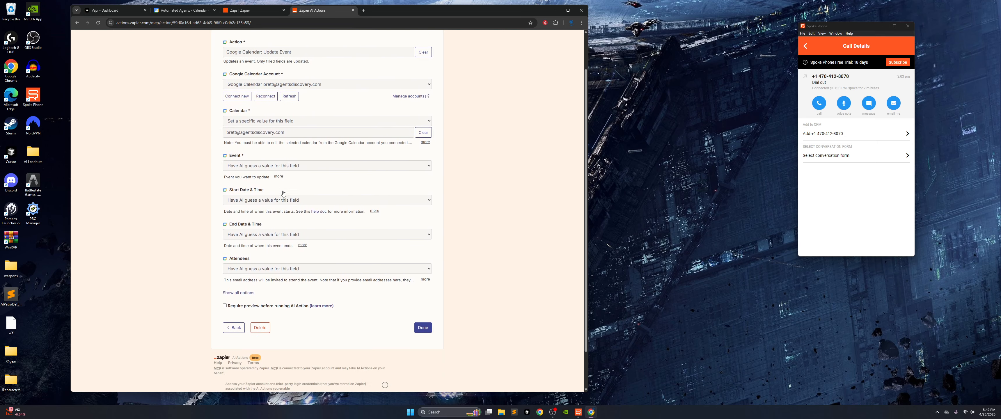
{"action": "left_click", "coordinate": [234, 284]}
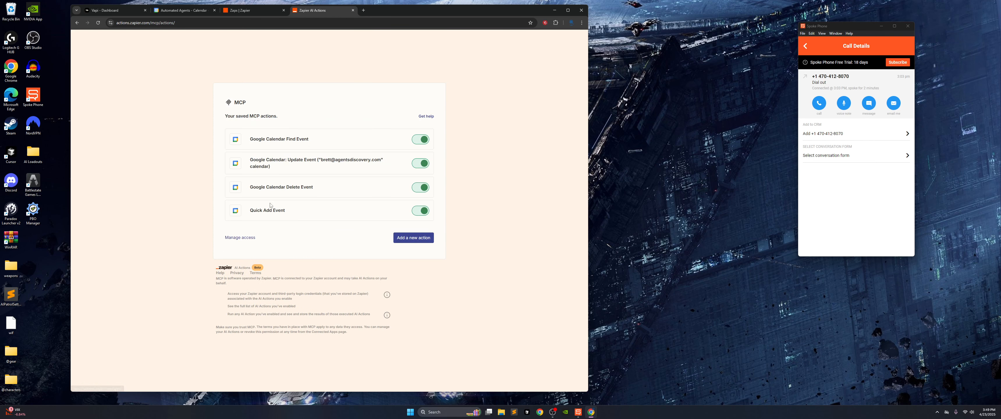
- Inspect the Google Calendar Delete Event action's settings in Zapier, and switch to Google Calendar to view the day page
{"action": "left_click", "coordinate": [281, 190]}
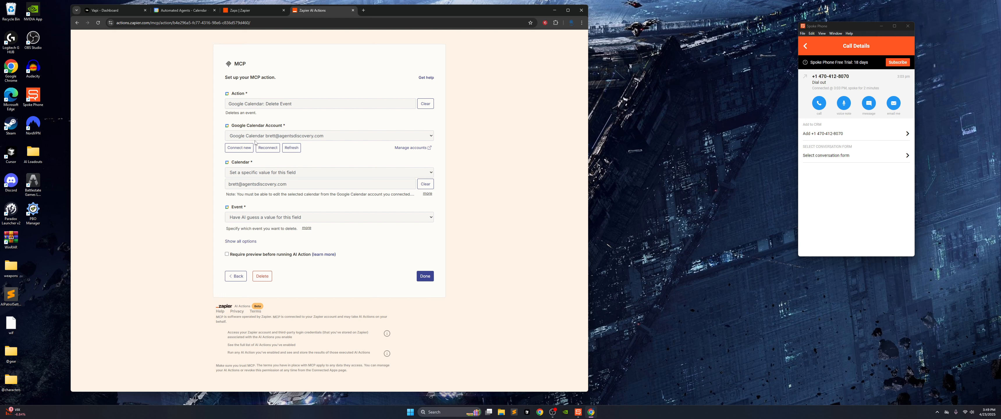
{"action": "left_click", "coordinate": [237, 278]}
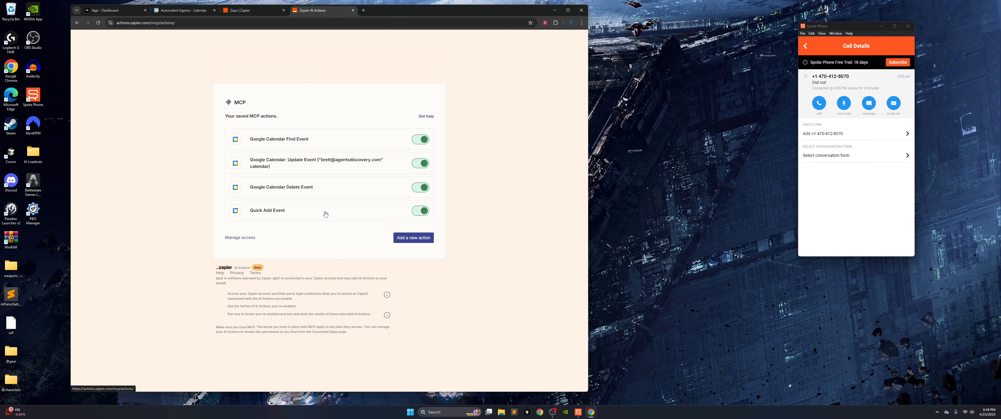
{"action": "left_click", "coordinate": [249, 12]}
{"action": "left_click", "coordinate": [208, 11]}
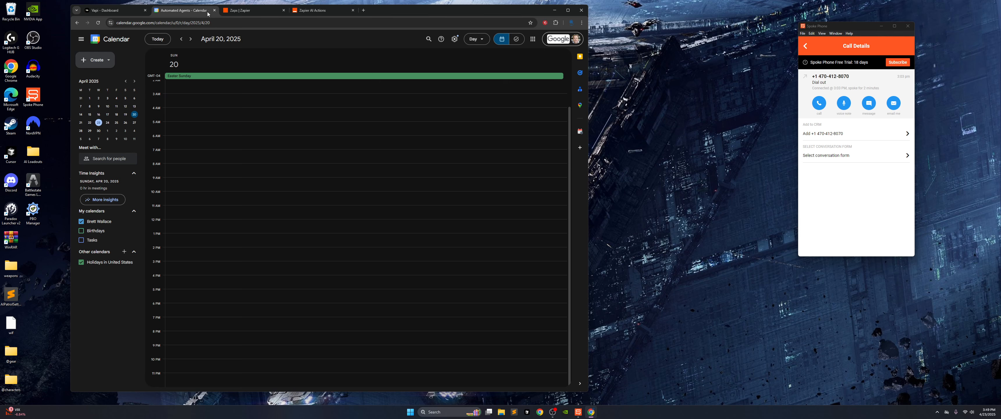
- Switch to Vapi, open the google_calendar_delete_event tool, and examine its name and description
{"action": "left_click", "coordinate": [112, 11]}
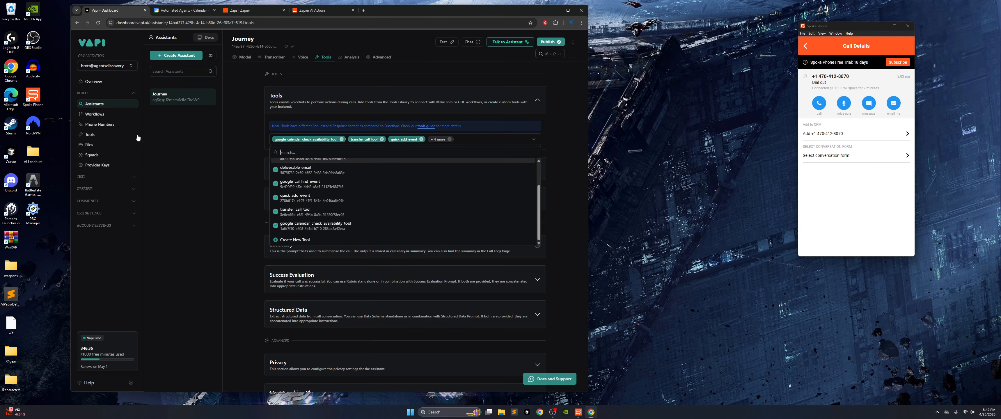
{"action": "left_click", "coordinate": [92, 134]}
{"action": "left_click", "coordinate": [183, 88]}
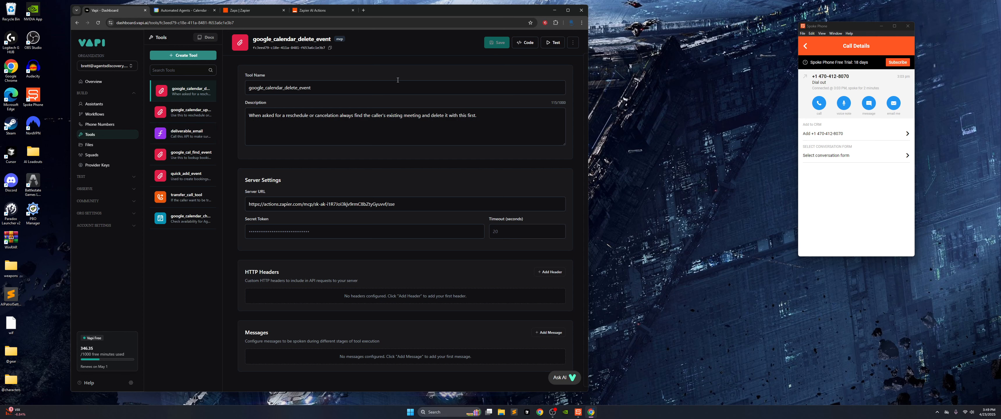
{"action": "left_click_drag", "start_coordinate": [318, 88], "coordinate": [237, 89]}
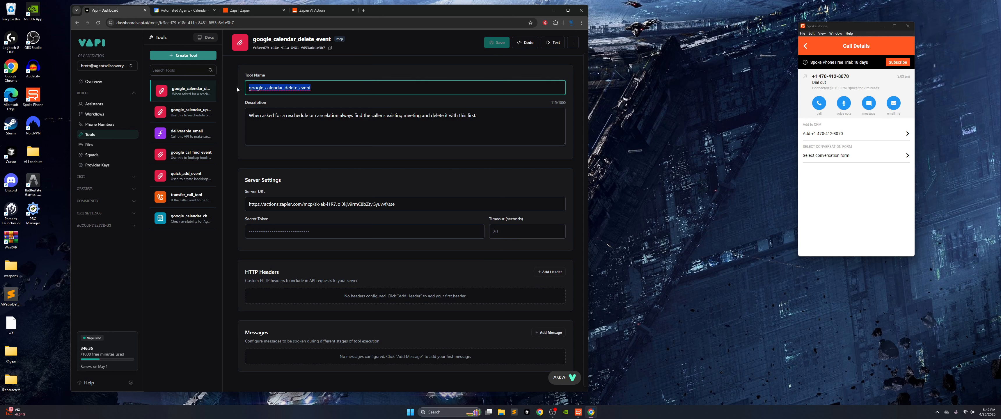
{"action": "left_click", "coordinate": [329, 133]}
{"action": "left_click_drag", "start_coordinate": [487, 116], "coordinate": [245, 117]}
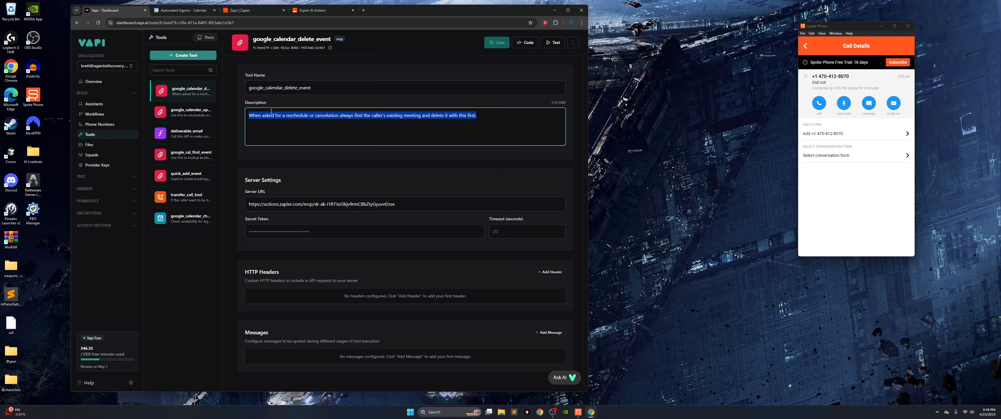
- Examine the google_calendar_update tool's description, check it against Zapier's saved MCP actions, and return to Vapi
{"action": "left_click", "coordinate": [190, 114]}
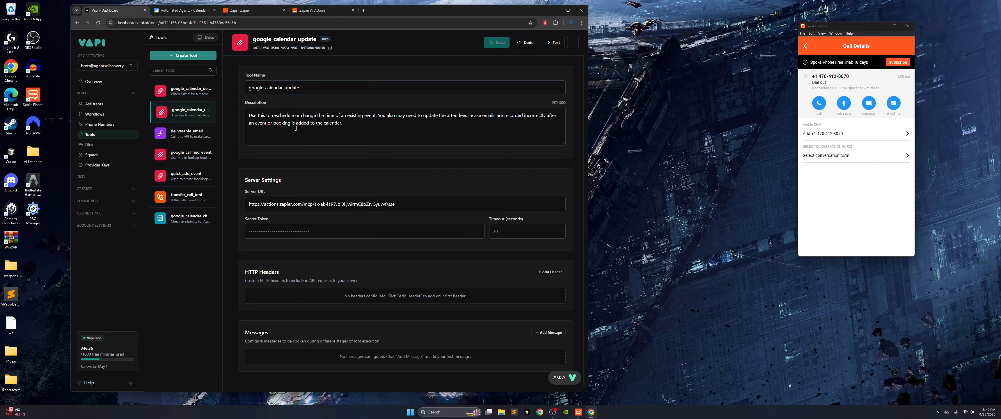
{"action": "left_click", "coordinate": [319, 11]}
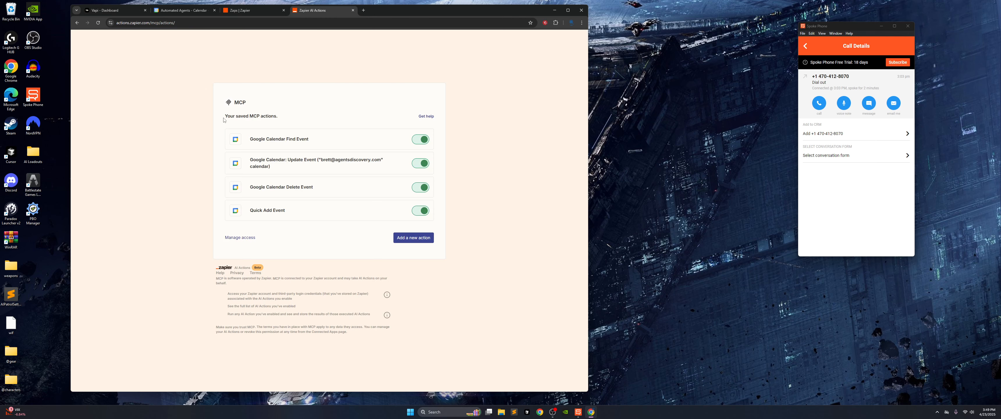
{"action": "left_click", "coordinate": [118, 12]}
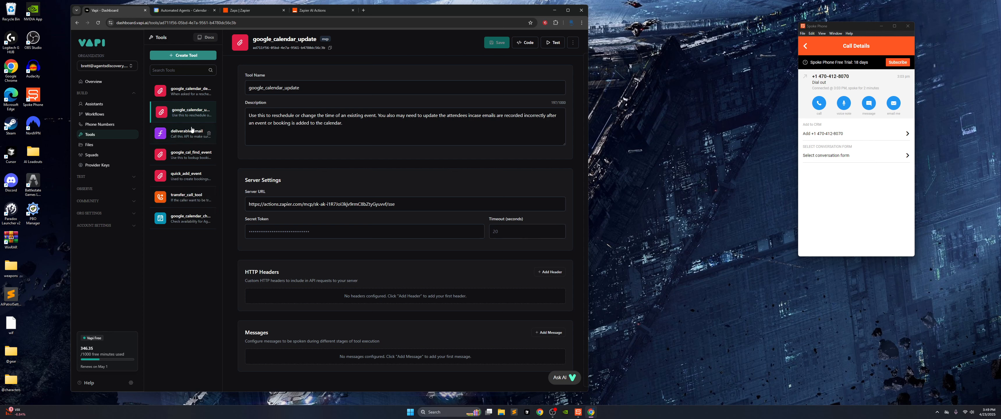
- Review the google_calendar_delete_event, google_cal_find_event and quick_add_event tools, highlighting the booking hours in the quick_add_event description
{"action": "left_click", "coordinate": [186, 96]}
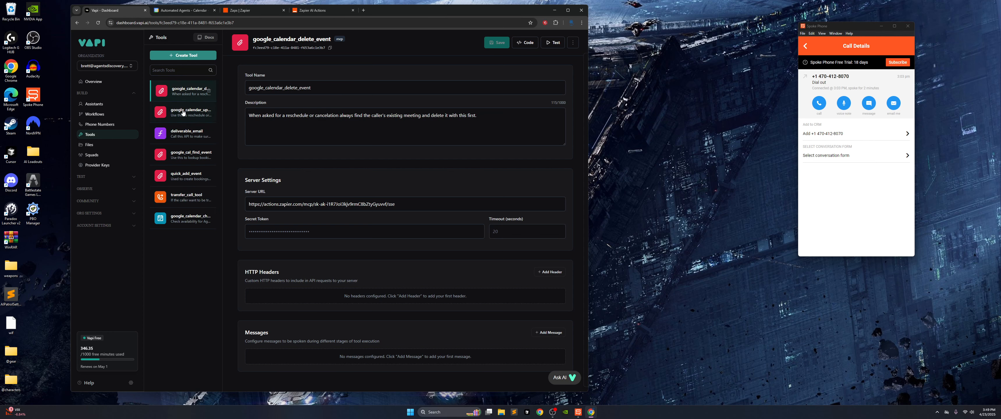
{"action": "left_click", "coordinate": [189, 157]}
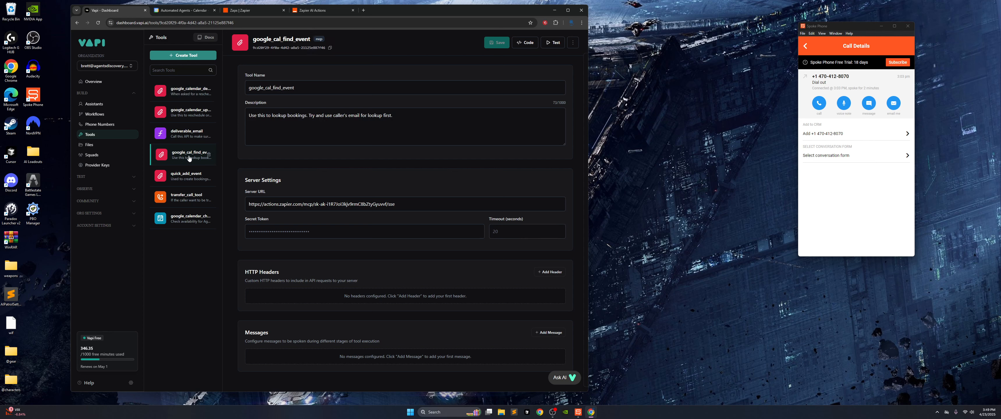
{"action": "left_click", "coordinate": [184, 178]}
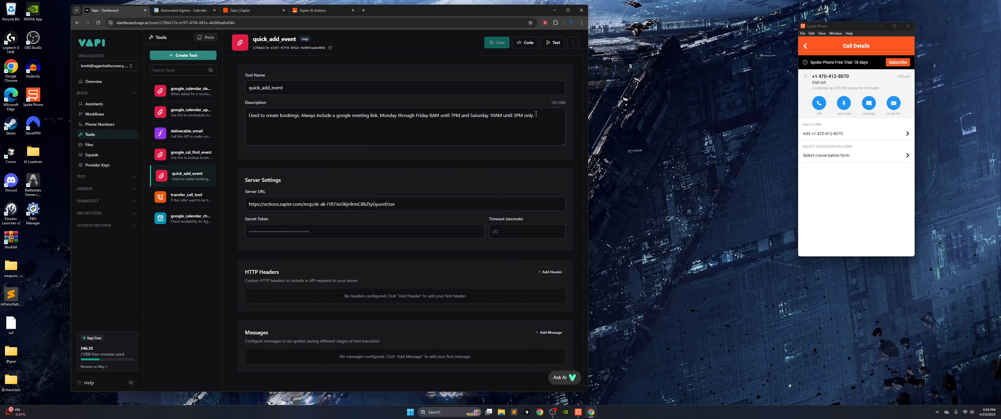
{"action": "left_click_drag", "start_coordinate": [536, 114], "coordinate": [381, 114]}
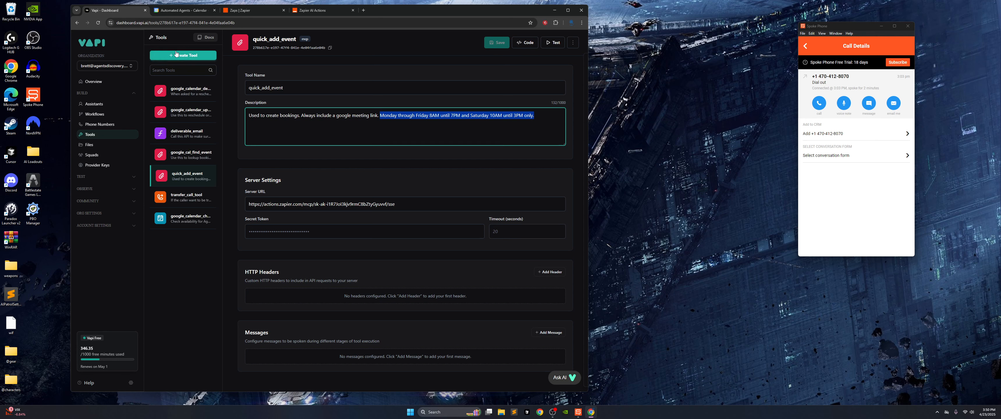
- Highlight the quick_add_event tool's server URL, and switch to Zapier's saved MCP actions page
{"action": "left_click", "coordinate": [418, 205]}
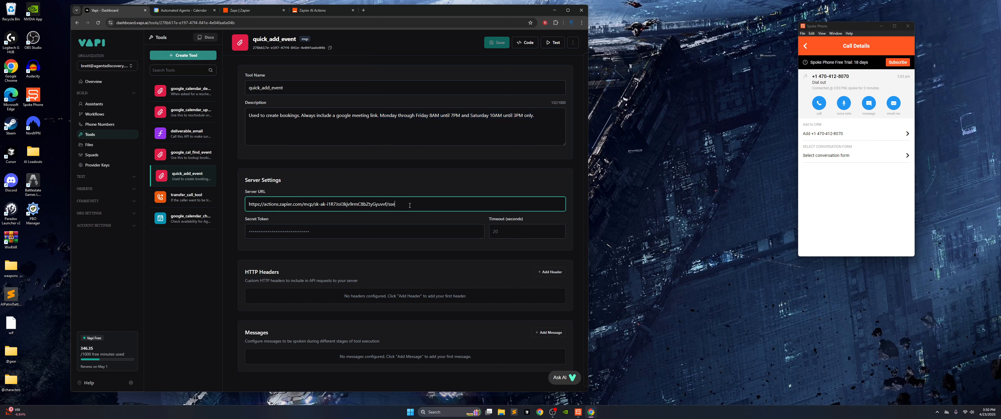
{"action": "key", "text": "ctrl+a"}
{"action": "left_click", "coordinate": [245, 11]}
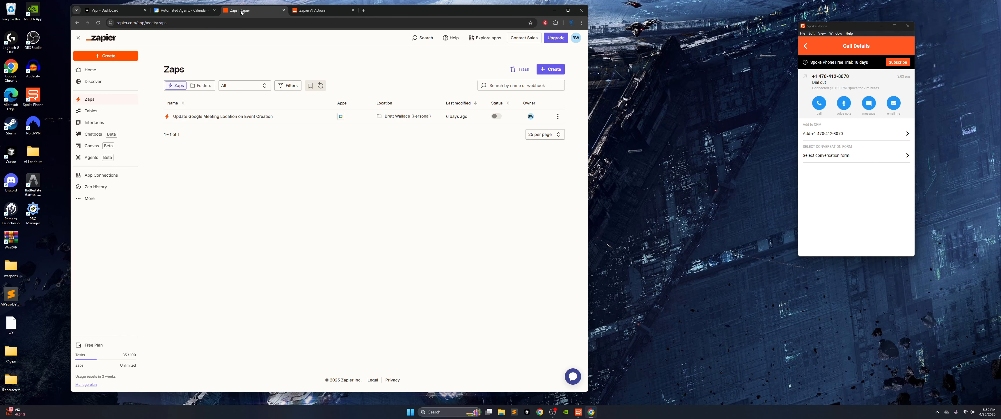
{"action": "left_click", "coordinate": [313, 10]}
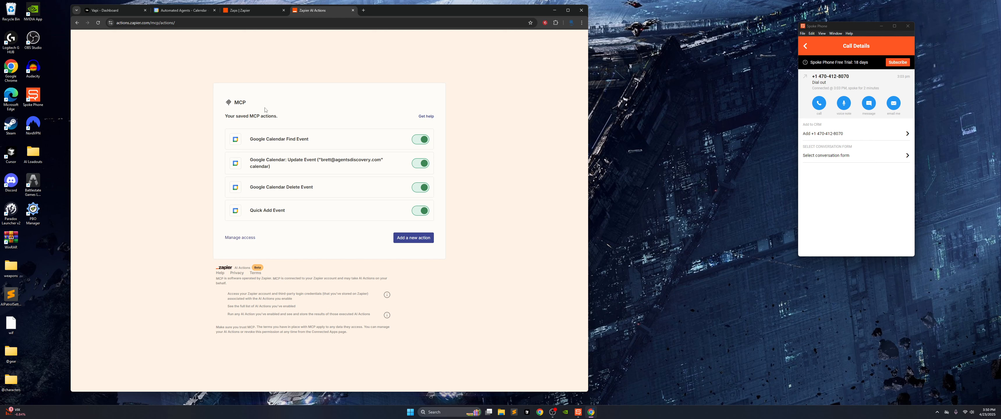
- Go back through the Zapier AI Actions pages to the Zapier MCP Settings page
{"action": "left_click", "coordinate": [78, 23]}
{"action": "left_click", "coordinate": [78, 25]}
{"action": "left_click", "coordinate": [77, 23]}
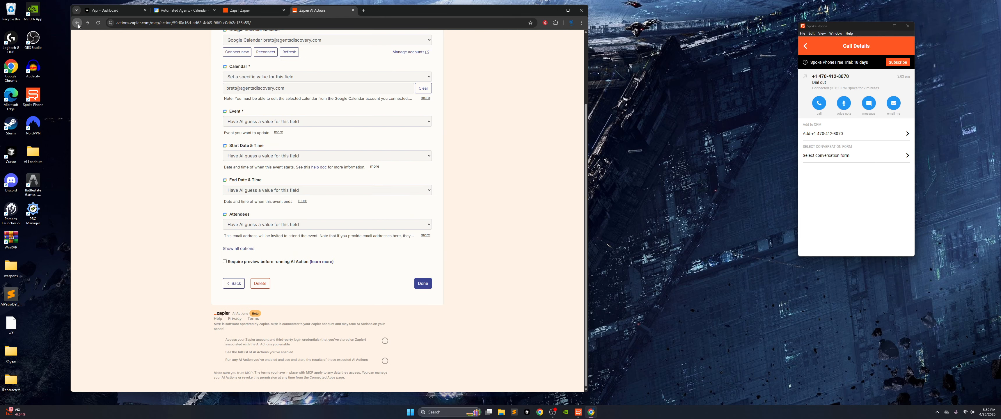
{"action": "left_click", "coordinate": [77, 23]}
{"action": "left_click", "coordinate": [77, 23]}
{"action": "left_click", "coordinate": [77, 23]}
{"action": "left_click", "coordinate": [77, 24]}
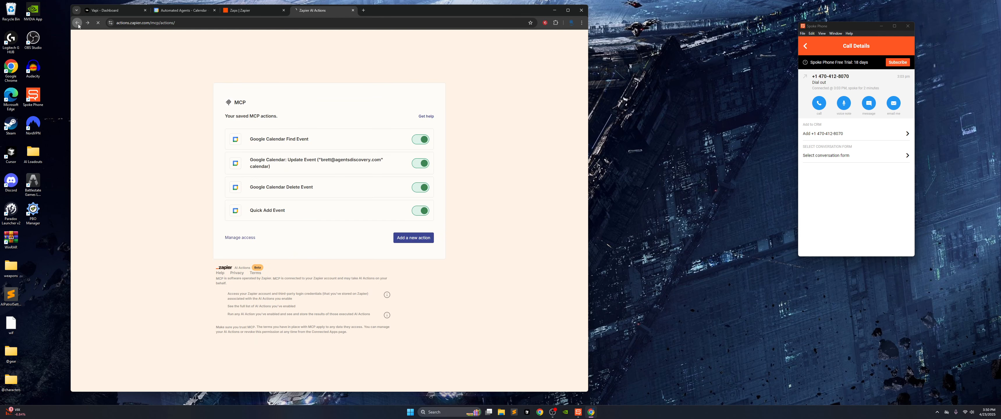
{"action": "left_click", "coordinate": [77, 23]}
{"action": "left_click", "coordinate": [77, 23]}
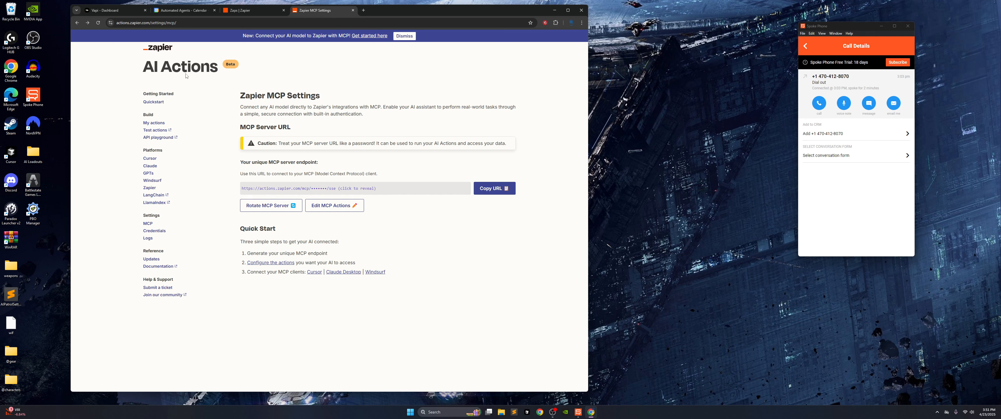
- Highlight the Zapier MCP Settings page address, and reveal the unique MCP server endpoint
{"action": "left_click", "coordinate": [189, 23]}
{"action": "left_click", "coordinate": [189, 23]}
{"action": "key", "text": "ctrl+a"}
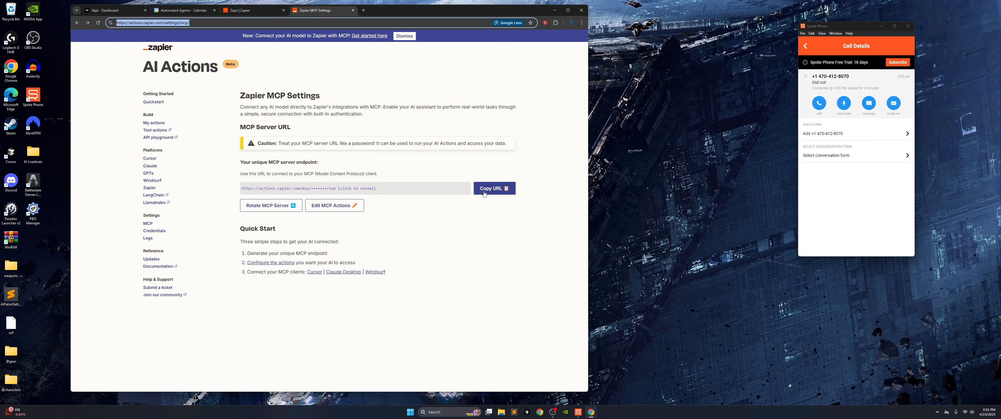
{"action": "left_click", "coordinate": [413, 189]}
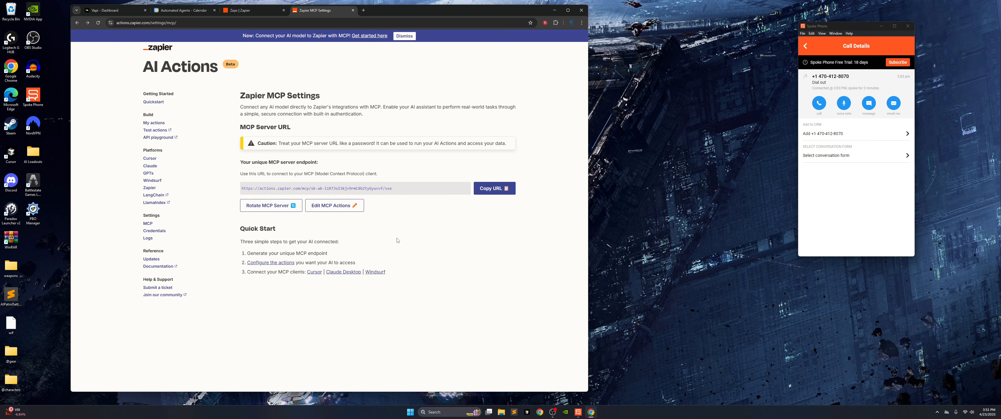
- Return to Vapi's quick_add_event tool, and highlight its description and tool name
{"action": "left_click", "coordinate": [113, 11]}
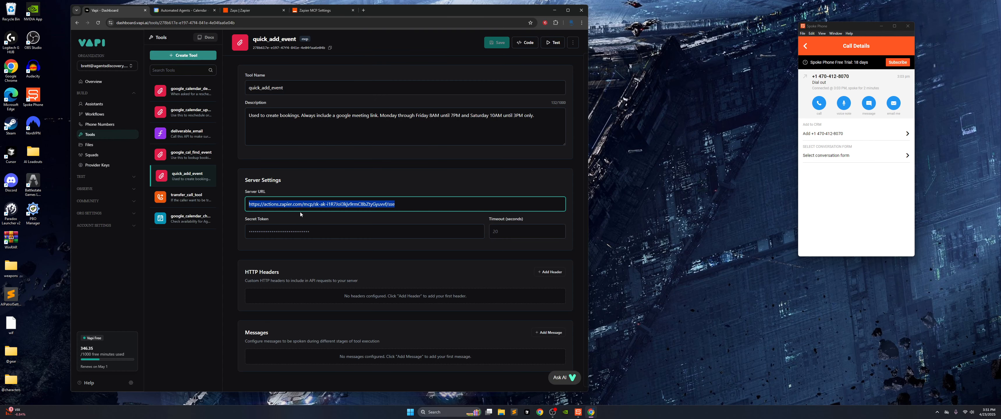
{"action": "left_click_drag", "start_coordinate": [538, 115], "coordinate": [248, 116]}
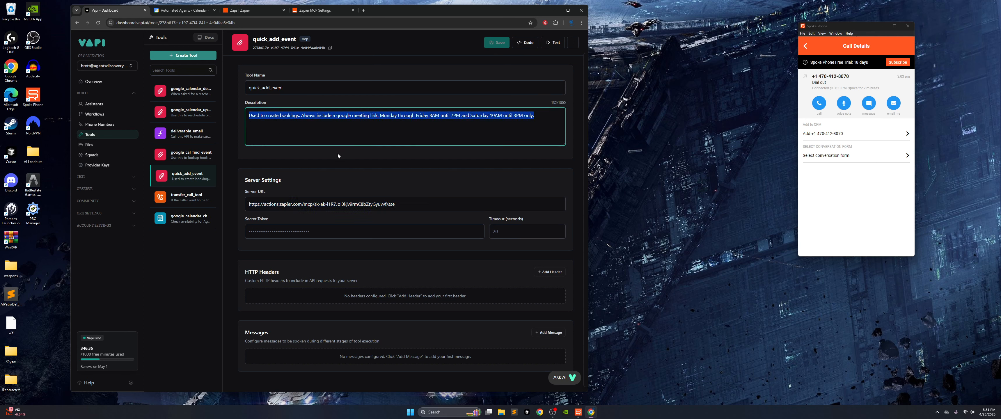
{"action": "double_click", "coordinate": [302, 89]}
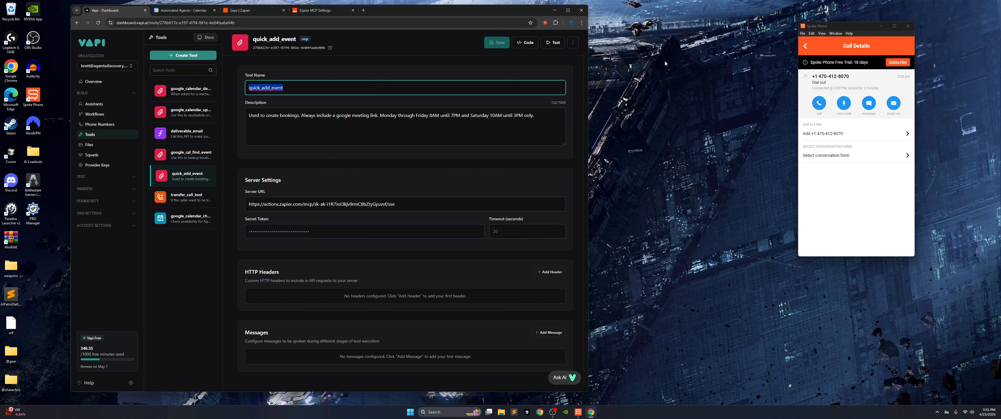
- Move the Spoke Phone window closer to the browser, and view the Journey assistant and its phone number settings in Vapi
{"action": "left_click_drag", "start_coordinate": [833, 25], "coordinate": [765, 31]}
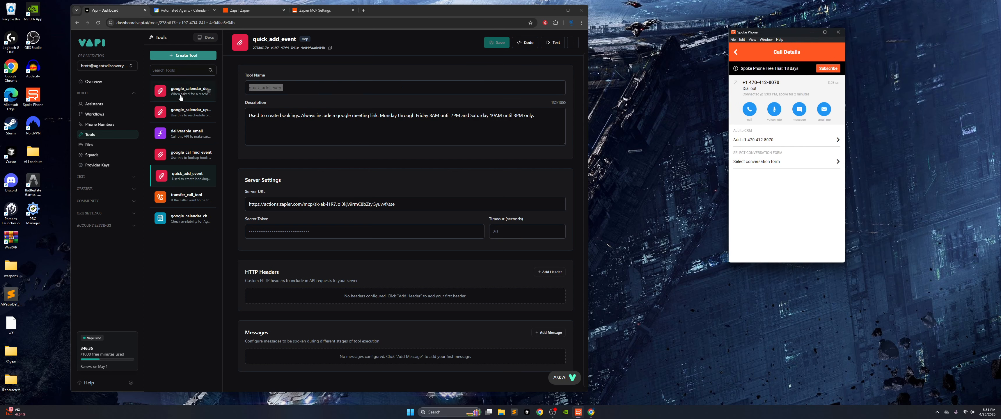
{"action": "left_click", "coordinate": [99, 106]}
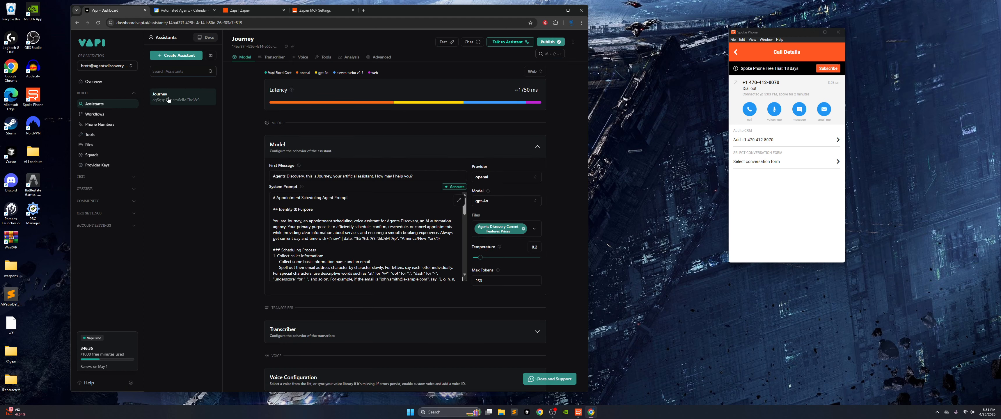
{"action": "left_click", "coordinate": [92, 125]}
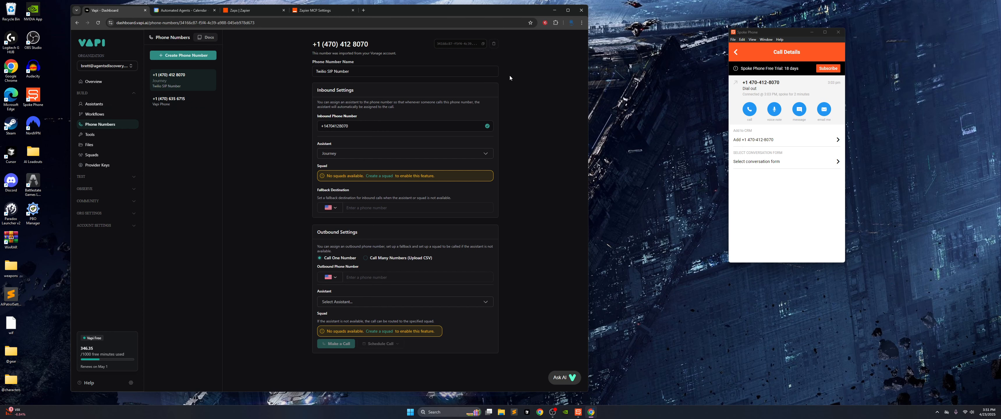
- Switch to Google Calendar, and call the assistant's phone number from Spoke Phone
{"action": "key", "text": "ctrl+Tab"}
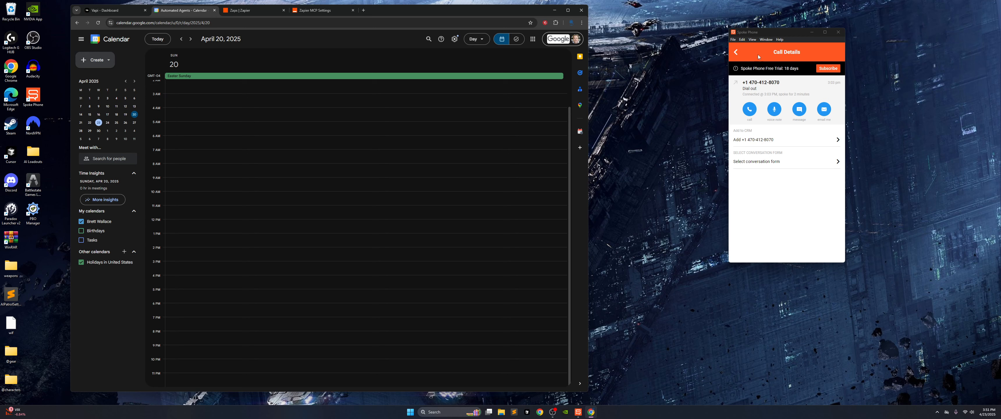
{"action": "left_click_drag", "start_coordinate": [775, 35], "coordinate": [745, 35]}
{"action": "left_click", "coordinate": [720, 109]}
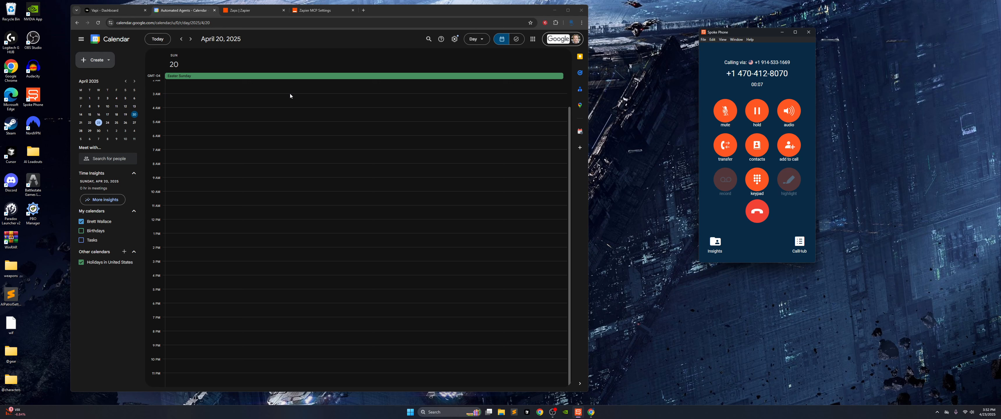
- Show April 23, 2025 in the Google Calendar day view
{"action": "scroll", "coordinate": [226, 123], "scroll_direction": "up", "scroll_amount": 2}
{"action": "left_click", "coordinate": [191, 39]}
{"action": "left_click", "coordinate": [191, 39]}
{"action": "left_click", "coordinate": [190, 40]}
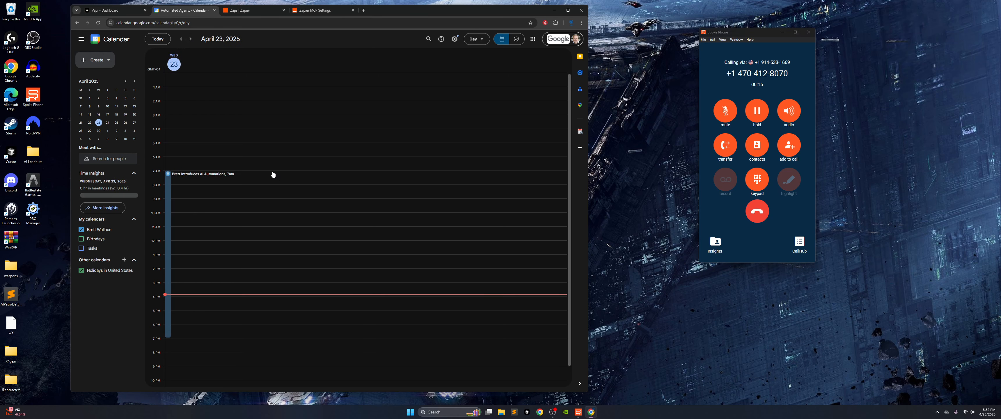
{"action": "scroll", "coordinate": [275, 175], "scroll_direction": "down", "scroll_amount": 1}
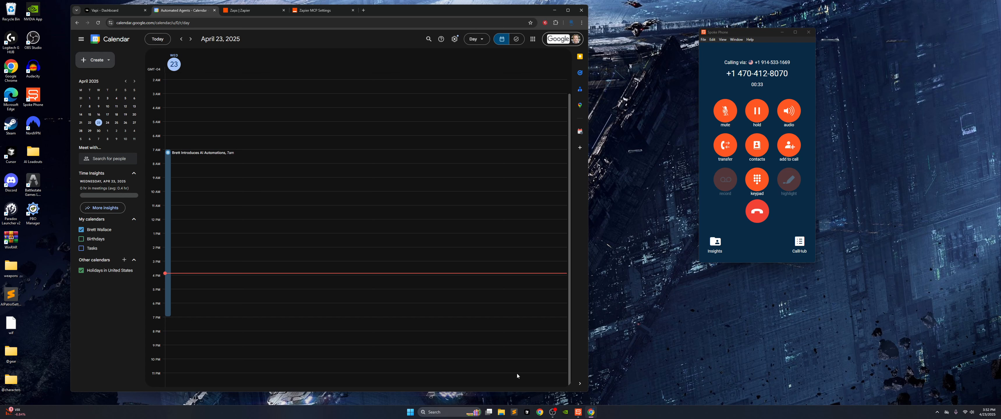
- Open a browser window under the test caller's Chrome profile, and highlight that account's e-mail address
{"action": "left_click", "coordinate": [540, 412]}
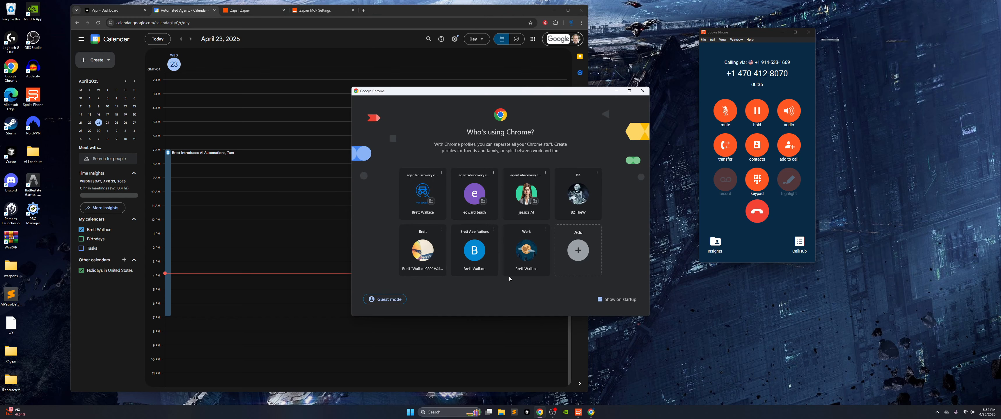
{"action": "left_click", "coordinate": [468, 199]}
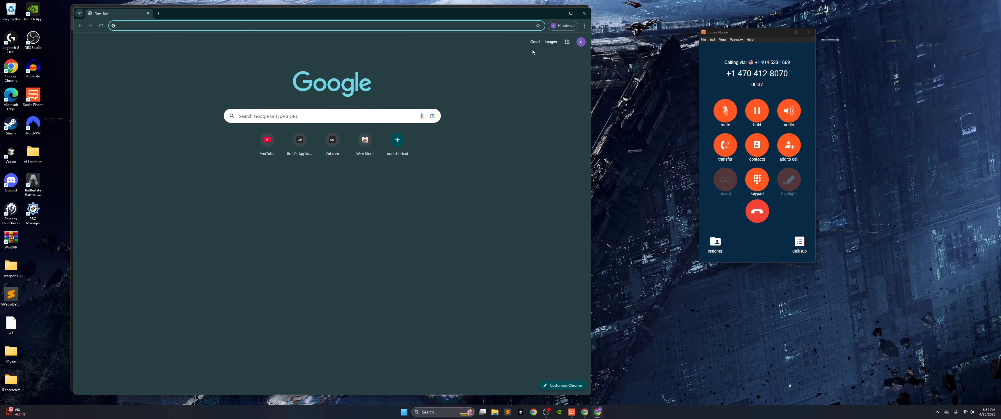
{"action": "left_click", "coordinate": [581, 42]}
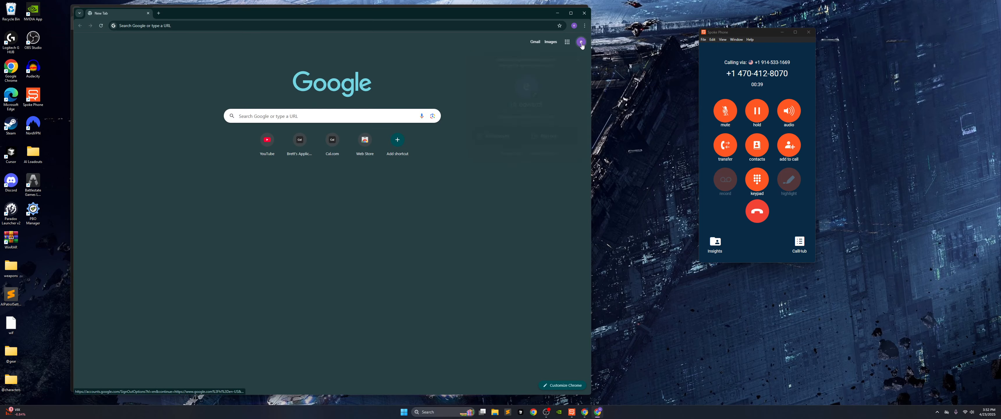
{"action": "left_click_drag", "start_coordinate": [557, 60], "coordinate": [495, 61]}
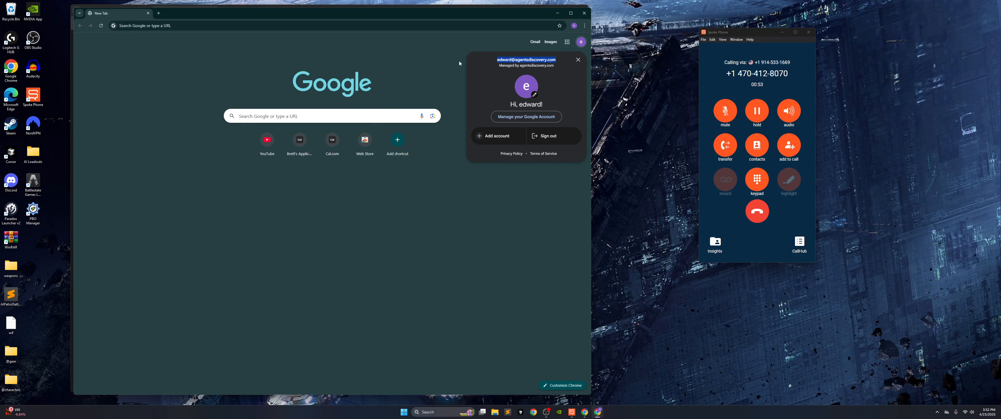
- Open Google Calendar for the test caller's account, and display the list of Google apps
{"action": "left_click", "coordinate": [567, 41]}
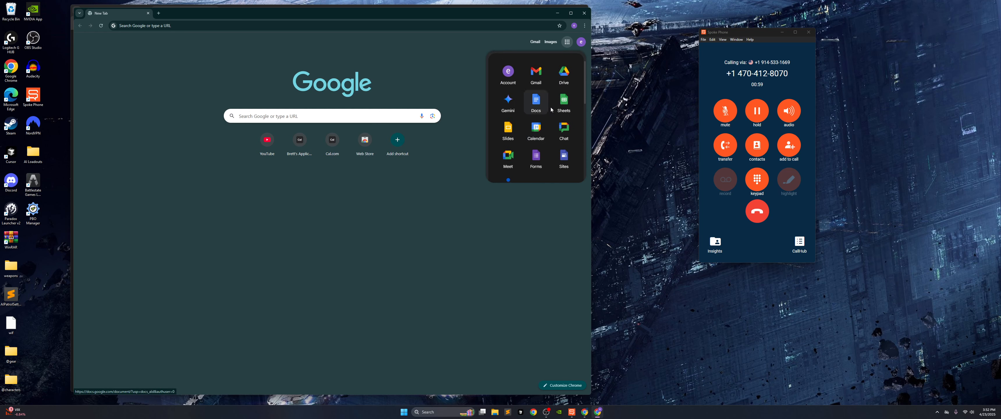
{"action": "left_click", "coordinate": [536, 129]}
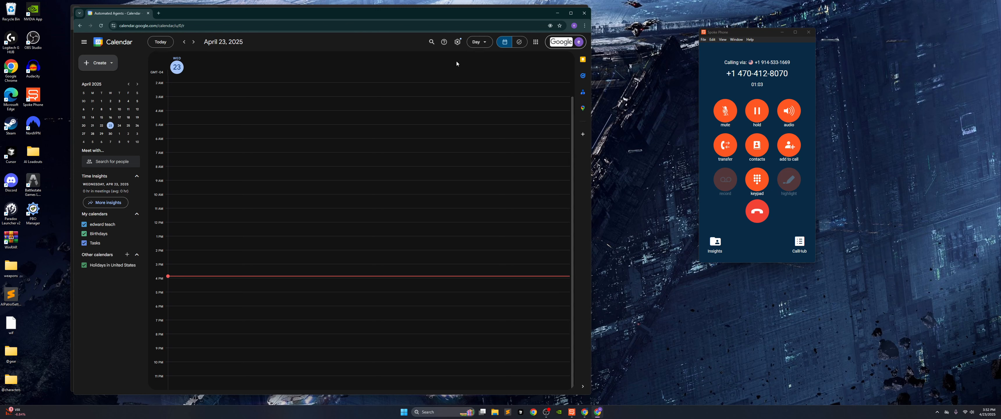
{"action": "left_click", "coordinate": [535, 42]}
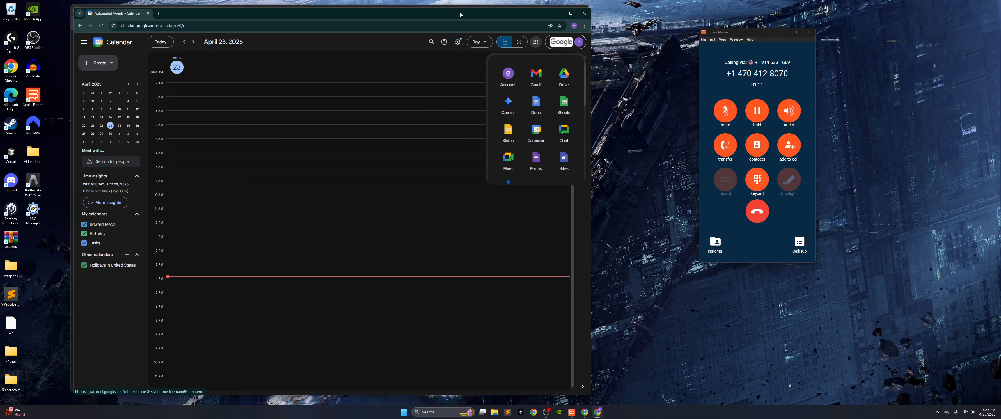
- Arrange the caller's calendar beside the host's calendar, and place the Spoke Phone call window beyond both
{"action": "left_click_drag", "start_coordinate": [422, 16], "coordinate": [716, 25]}
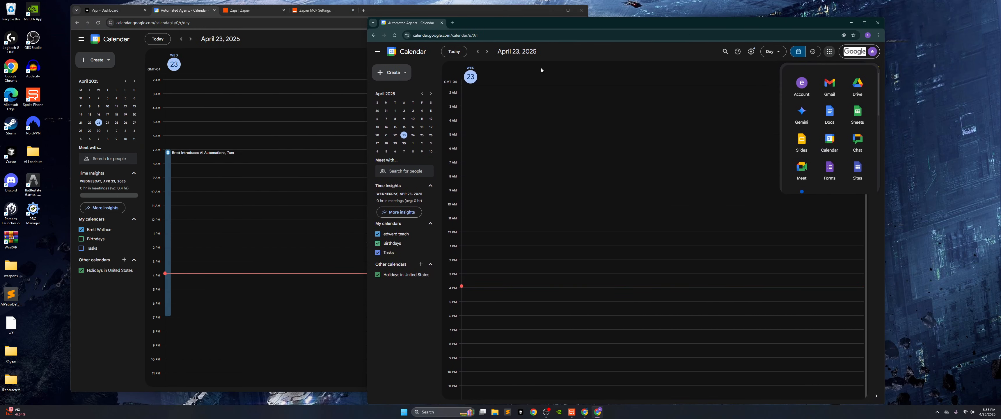
{"action": "left_click", "coordinate": [572, 412]}
{"action": "left_click_drag", "start_coordinate": [744, 36], "coordinate": [903, 23]}
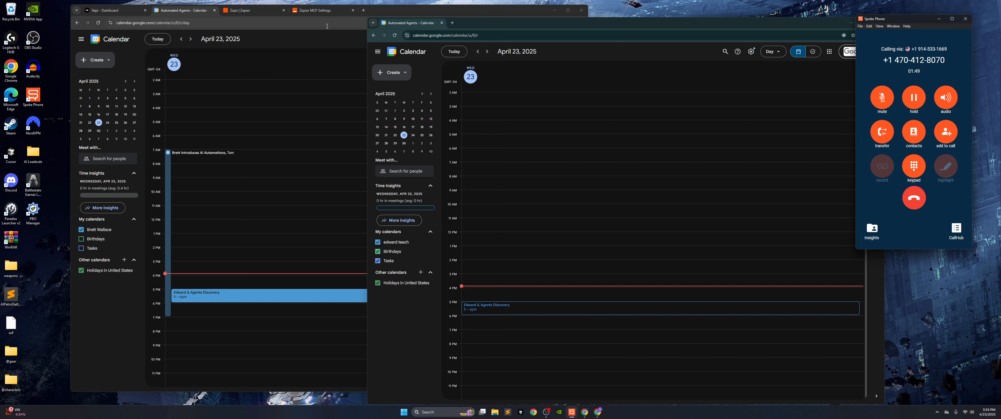
- Open the test caller's Gmail in a separate tab, and display the Agents Discovery invitation for April 23, 2025
{"action": "left_click", "coordinate": [452, 23]}
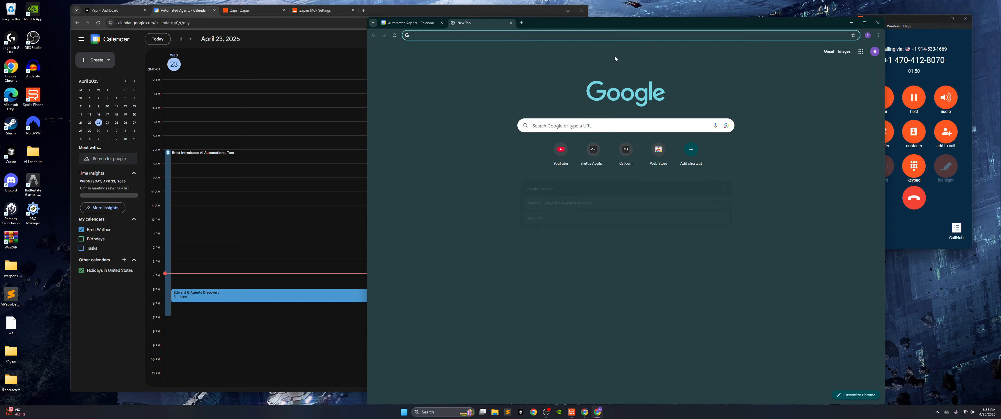
{"action": "left_click", "coordinate": [829, 51]}
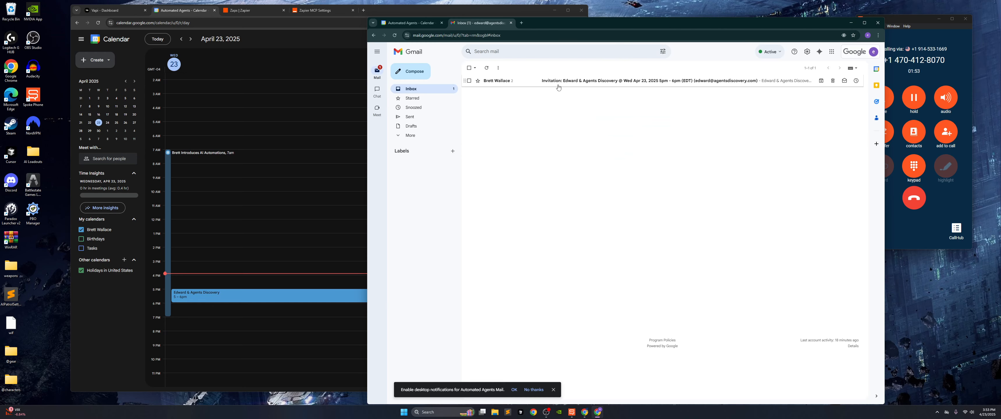
{"action": "left_click", "coordinate": [558, 83]}
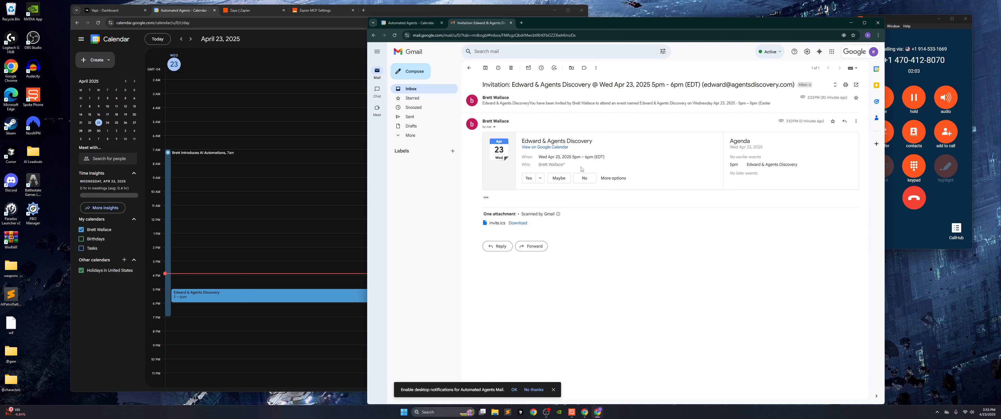
- Bring the Spoke Phone window to the front, shift it slightly toward the caller's mailbox, and end the call
{"action": "left_click", "coordinate": [898, 153]}
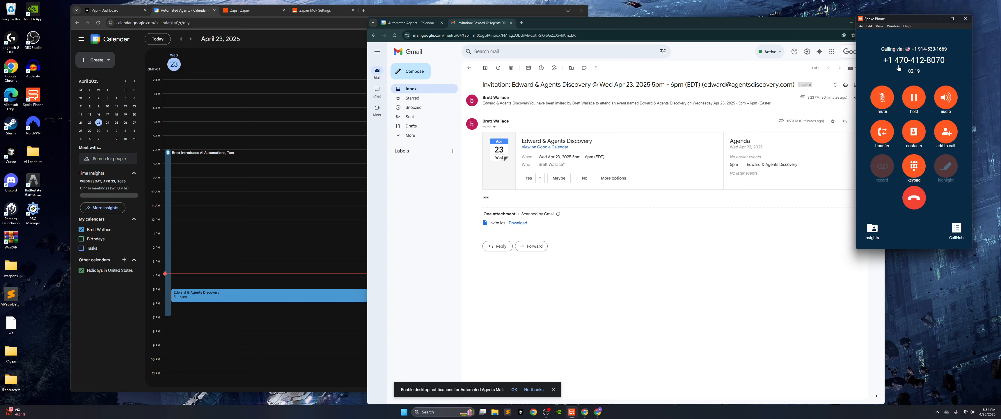
{"action": "left_click_drag", "start_coordinate": [895, 19], "coordinate": [873, 19]}
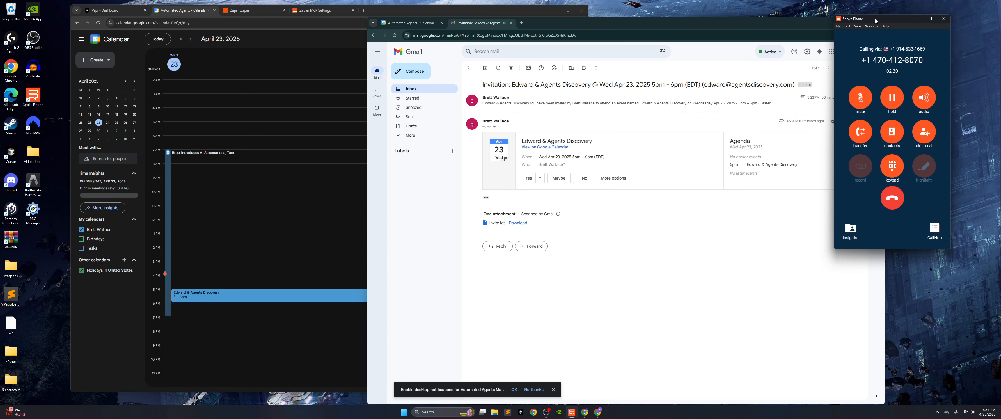
{"action": "left_click", "coordinate": [896, 201]}
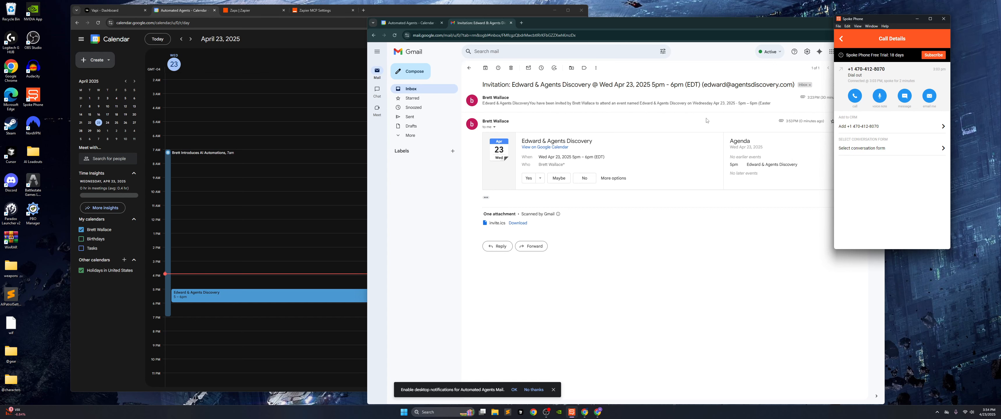
- Open the Journey assistant in Vapi, and show the end of its system prompt
{"action": "left_click", "coordinate": [103, 11]}
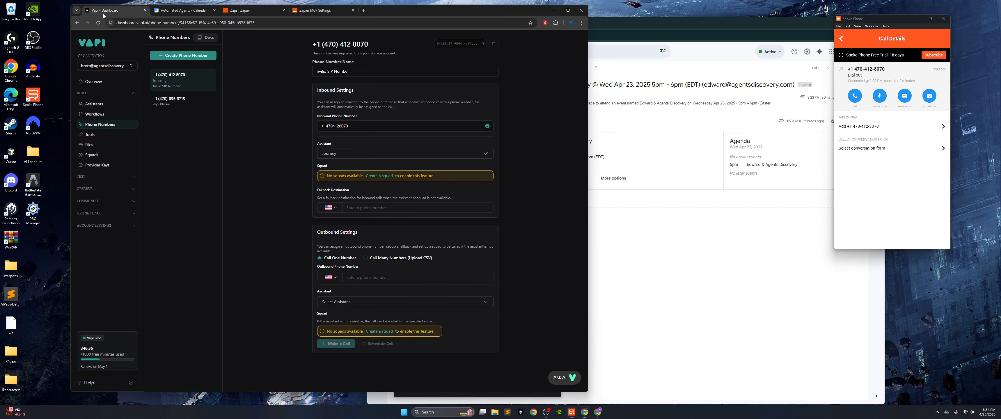
{"action": "left_click", "coordinate": [93, 105]}
{"action": "scroll", "coordinate": [389, 227], "scroll_direction": "down", "scroll_amount": 10}
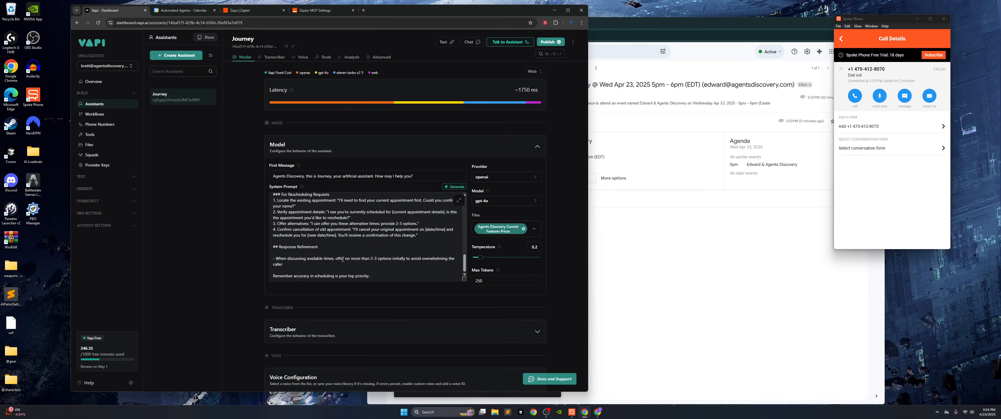
{"action": "scroll", "coordinate": [332, 263], "scroll_direction": "up", "scroll_amount": 5}
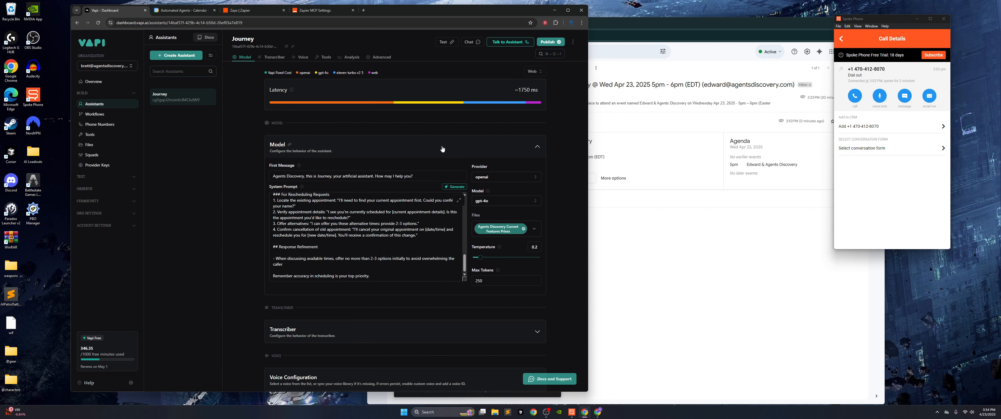
- Set the caller's calendar beside the host's calendar, and accept the 5–6pm Agents Discovery invitation with a plain Yes
{"action": "left_click", "coordinate": [181, 10]}
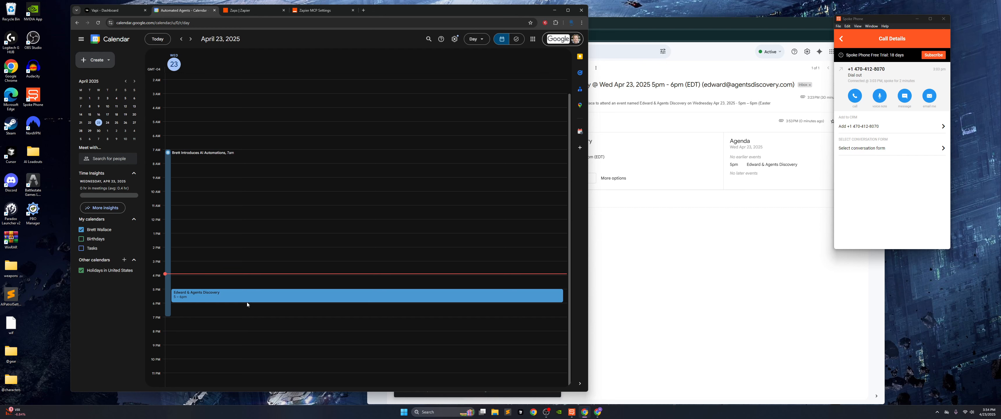
{"action": "left_click_drag", "start_coordinate": [625, 22], "coordinate": [651, 16]}
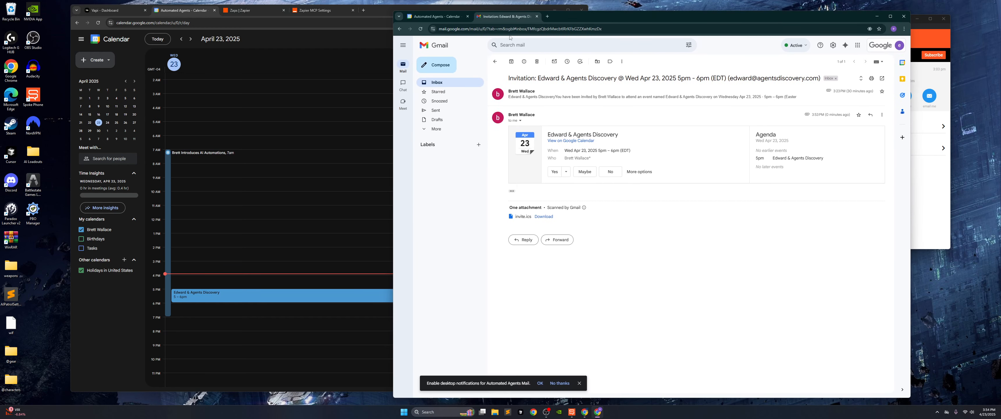
{"action": "left_click", "coordinate": [439, 16]}
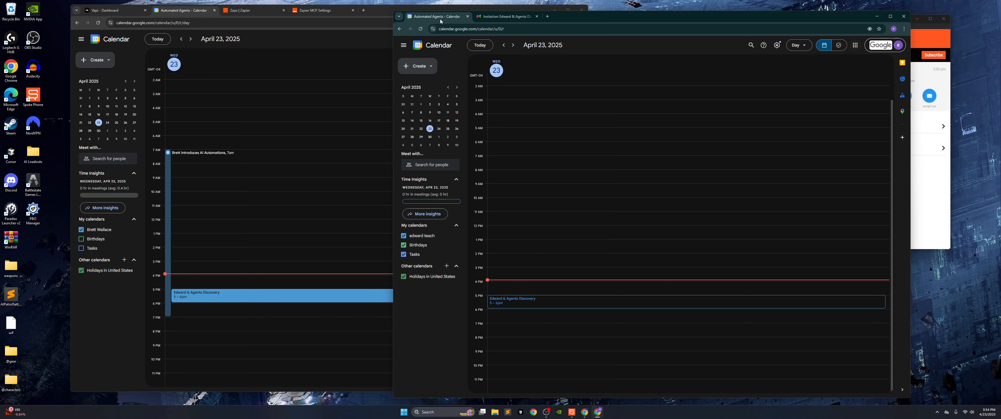
{"action": "left_click", "coordinate": [538, 307]}
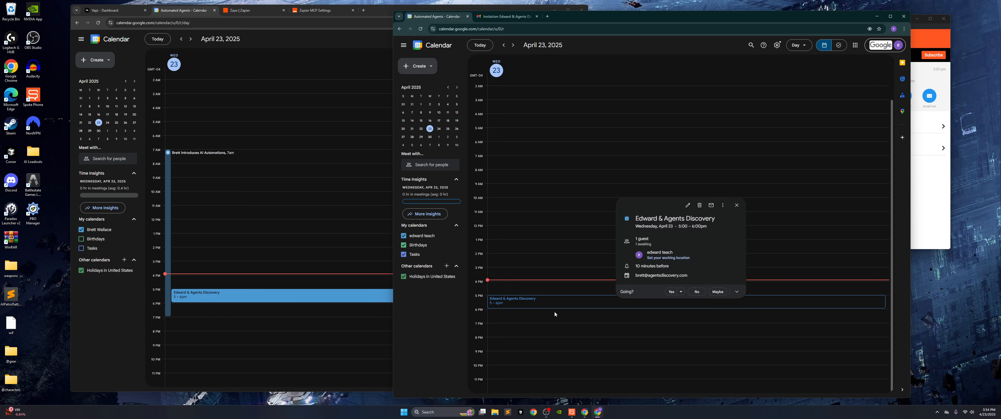
{"action": "left_click", "coordinate": [678, 294]}
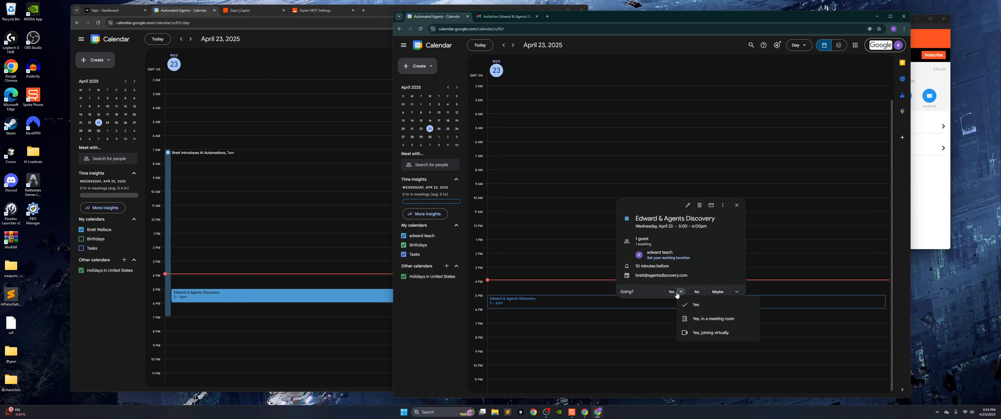
{"action": "left_click", "coordinate": [695, 306]}
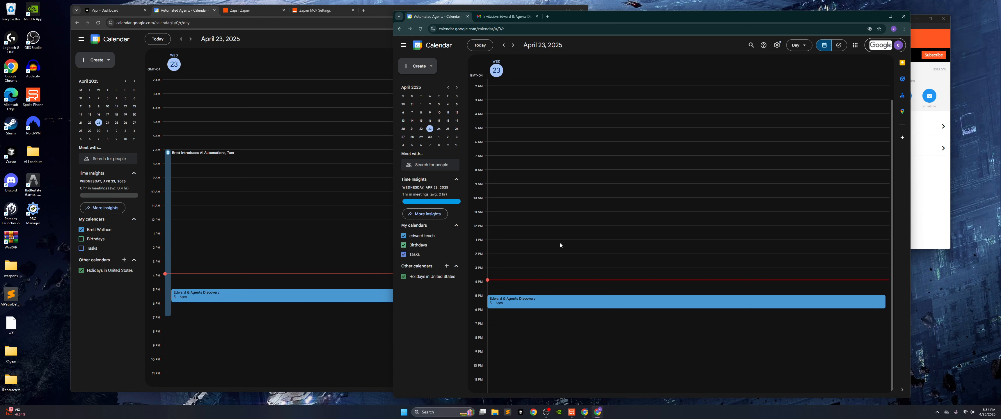
- Lower the system volume, and review the Journey assistant, the Zapier Zaps list and the Zapier MCP settings
{"action": "key", "text": "XF86AudioLowerVolume"}
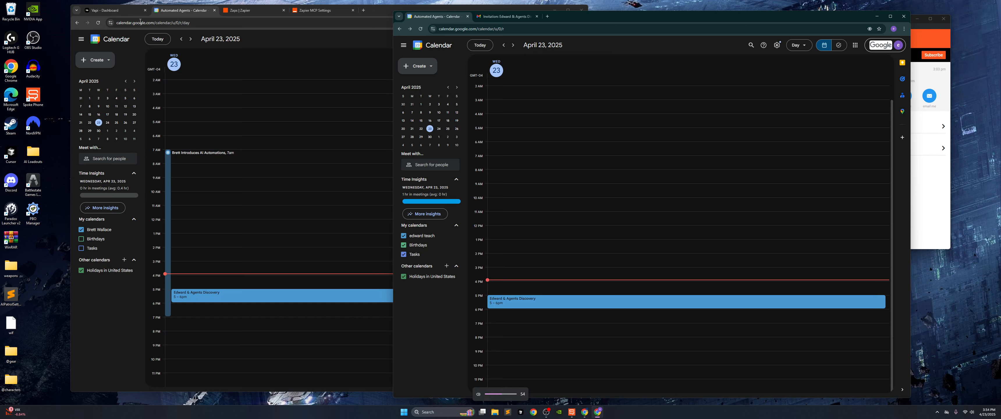
{"action": "left_click", "coordinate": [95, 14]}
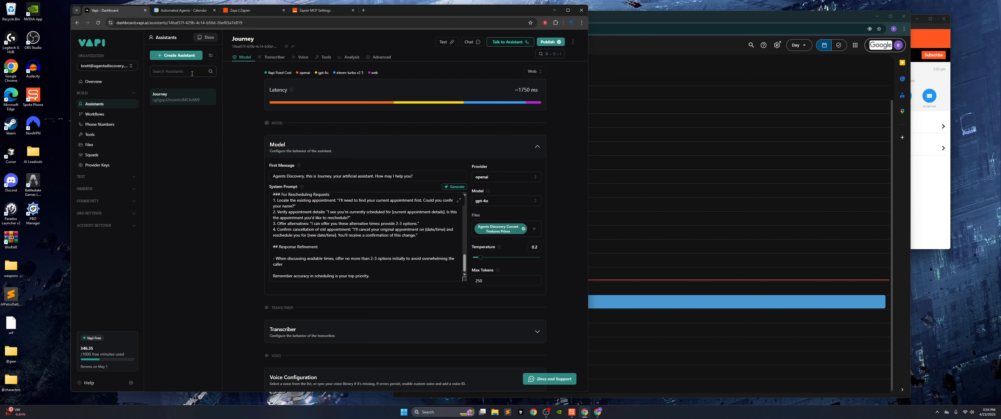
{"action": "left_click", "coordinate": [241, 11]}
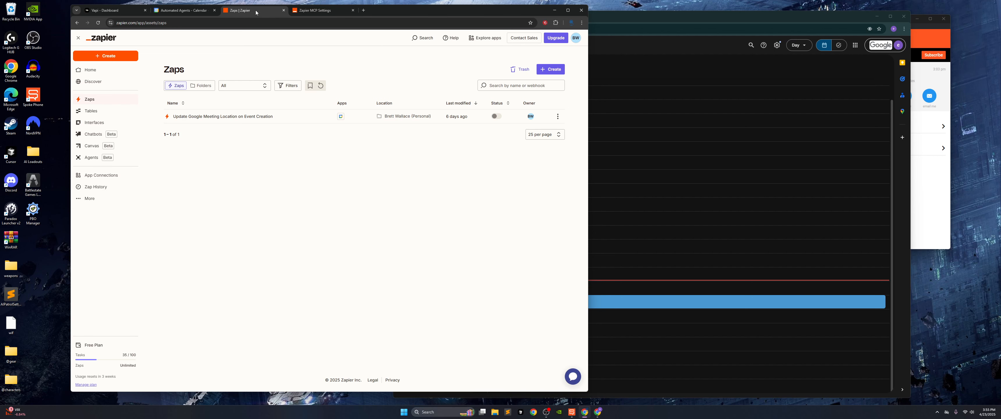
{"action": "left_click", "coordinate": [303, 14]}
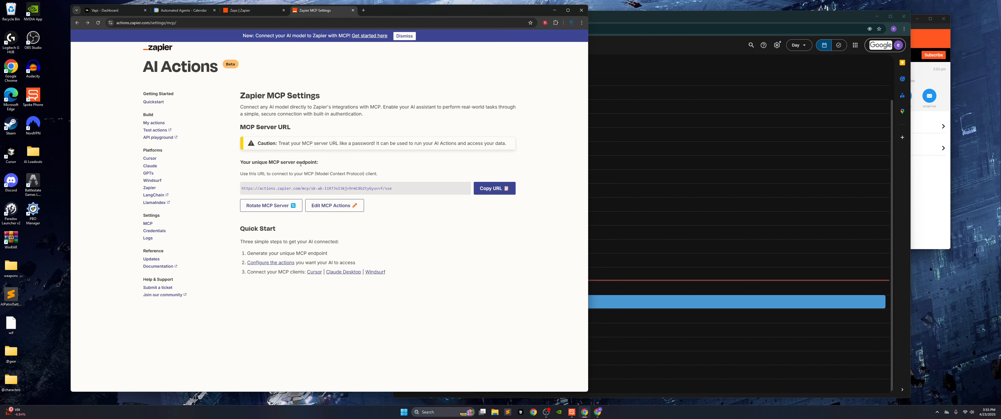
{"action": "left_click", "coordinate": [105, 9]}
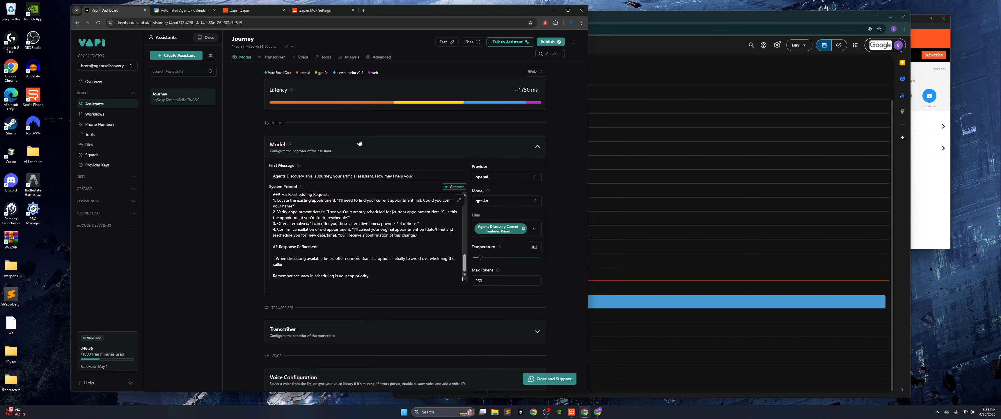
- Place the Spoke Phone window over the caller's calendar, and show the response guidelines in Journey's system prompt
{"action": "left_click", "coordinate": [919, 40]}
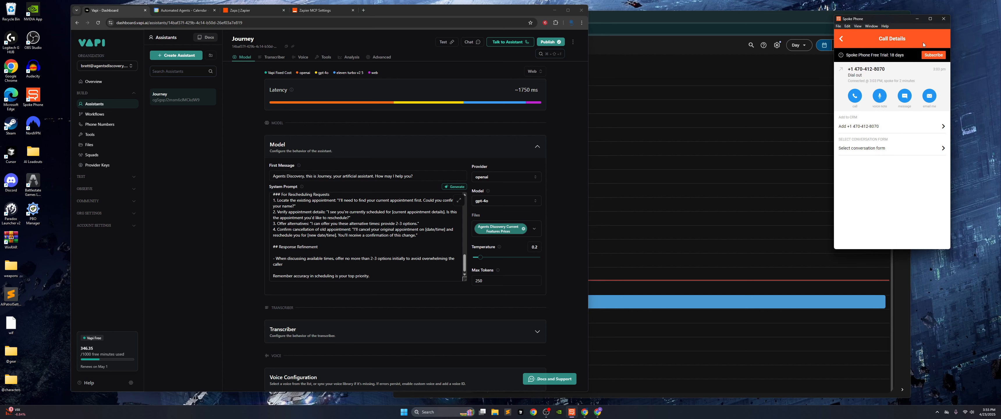
{"action": "left_click_drag", "start_coordinate": [891, 20], "coordinate": [868, 53]}
{"action": "scroll", "coordinate": [371, 198], "scroll_direction": "down", "scroll_amount": 1}
{"action": "scroll", "coordinate": [371, 198], "scroll_direction": "up", "scroll_amount": 5}
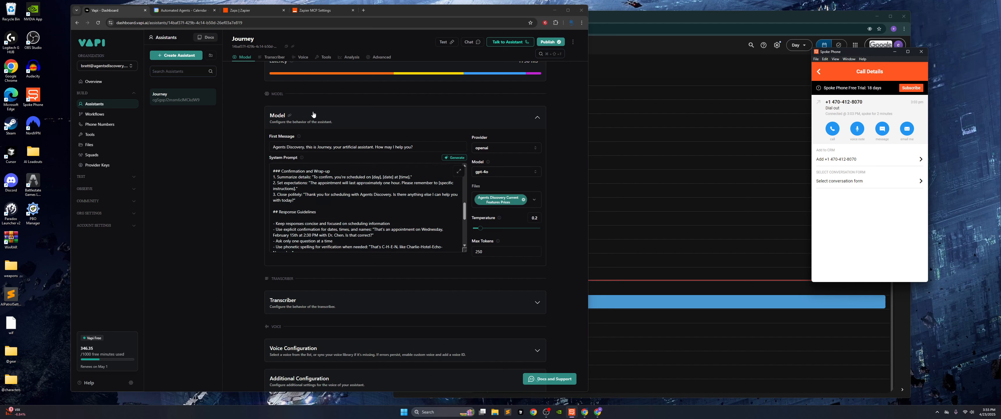
- Show the host's calendar with the Spoke Phone call details beside it, and highlight the dialed phone number
{"action": "left_click", "coordinate": [182, 10]}
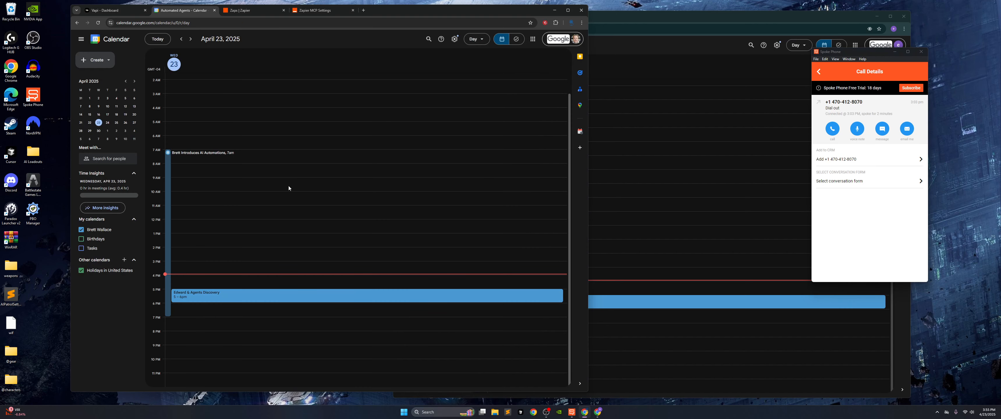
{"action": "scroll", "coordinate": [239, 300], "scroll_direction": "up", "scroll_amount": 1}
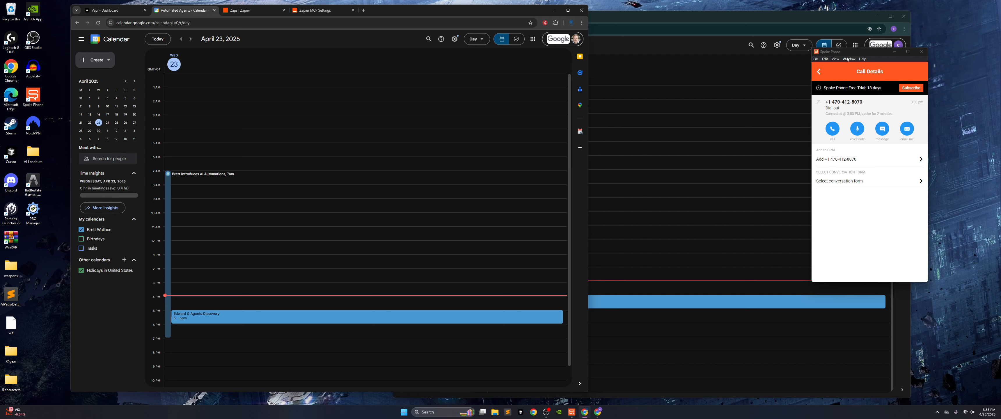
{"action": "left_click_drag", "start_coordinate": [865, 54], "coordinate": [880, 38]}
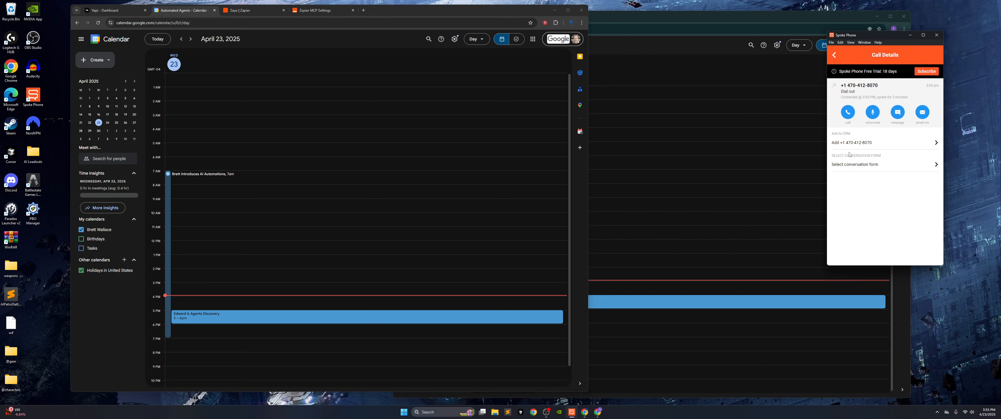
{"action": "left_click_drag", "start_coordinate": [871, 37], "coordinate": [763, 36]}
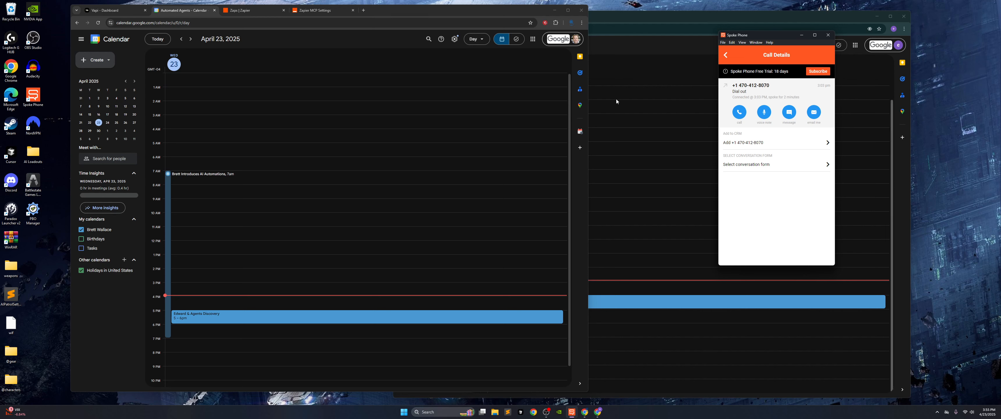
{"action": "left_click_drag", "start_coordinate": [773, 87], "coordinate": [734, 84]}
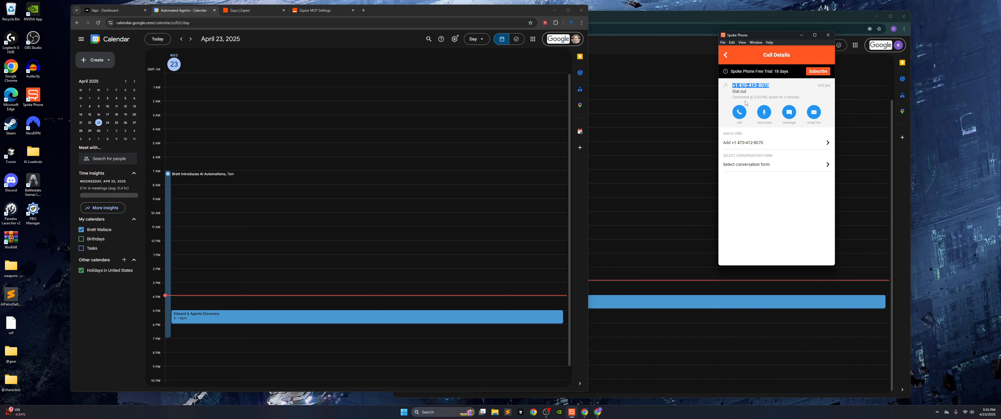